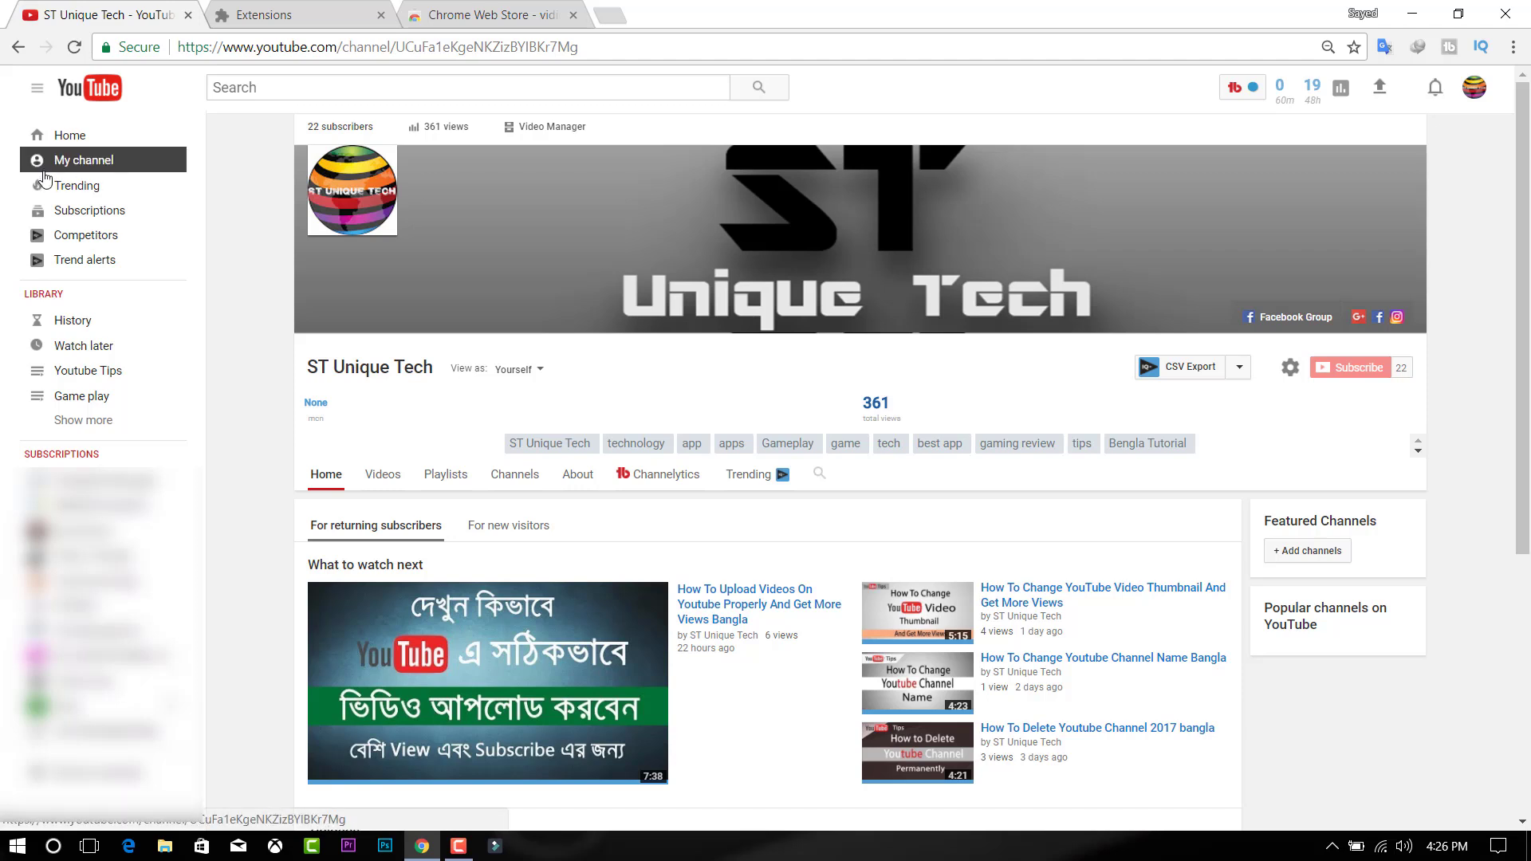
Open the edit page of the "GTA 5 Gameplay Mission #1" video from the channel's Video Manager
mouse_move(310, 199)
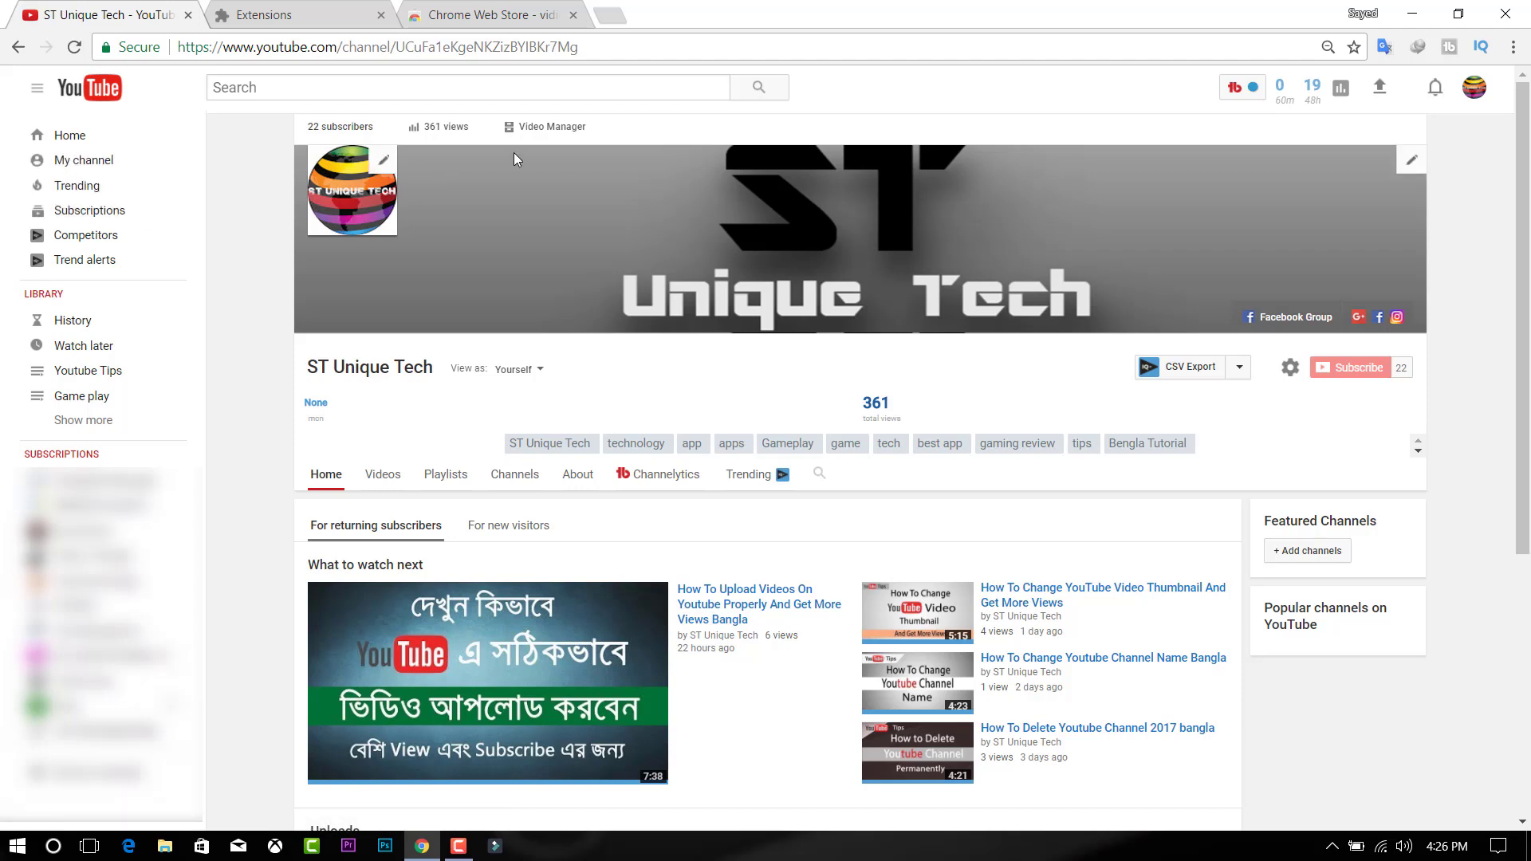
left_click(552, 128)
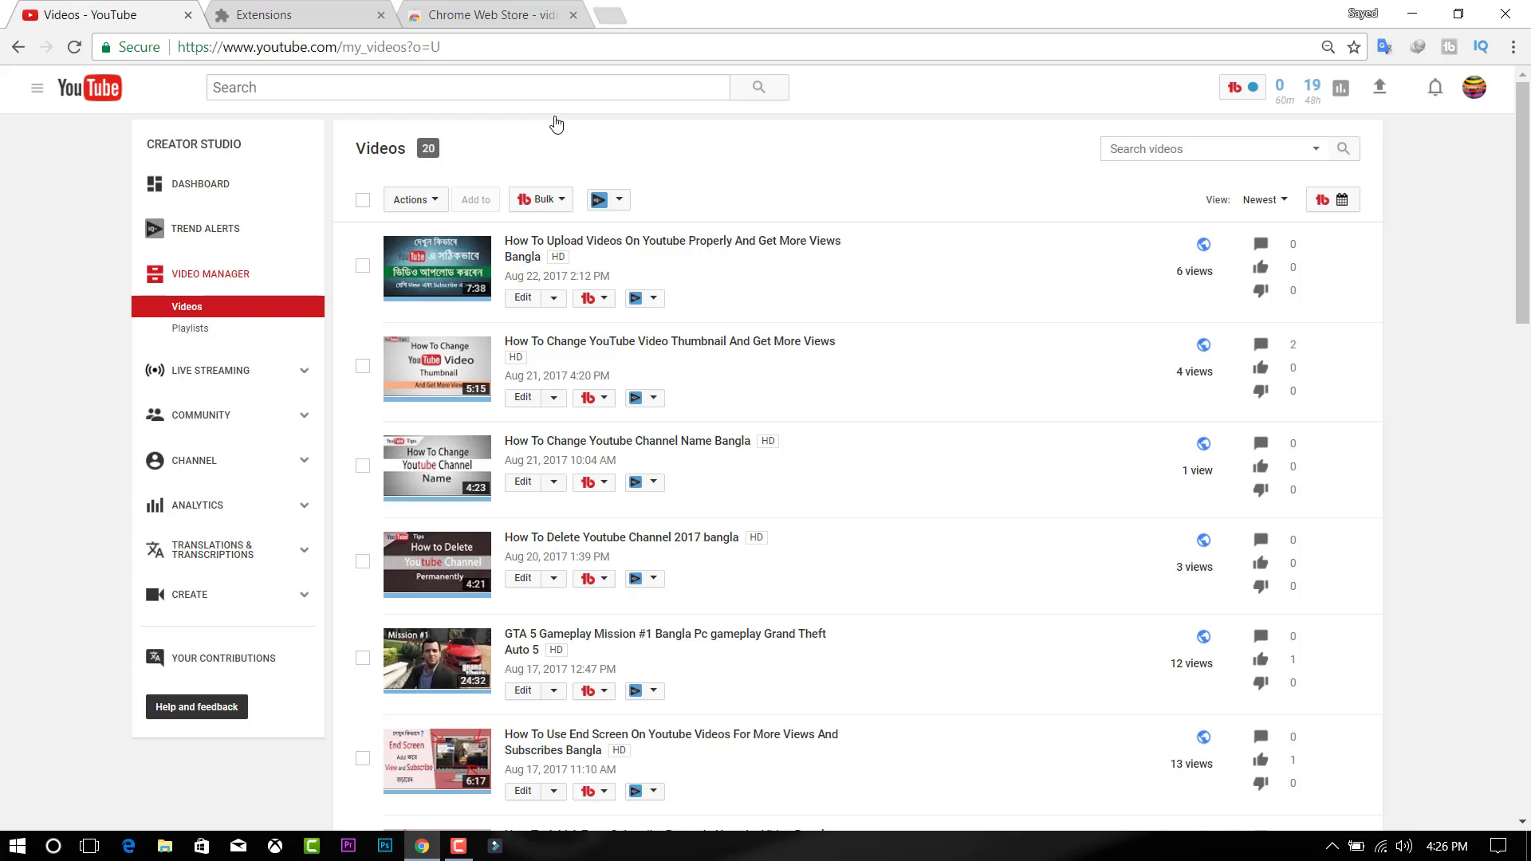
scroll(476, 446, "down", 3)
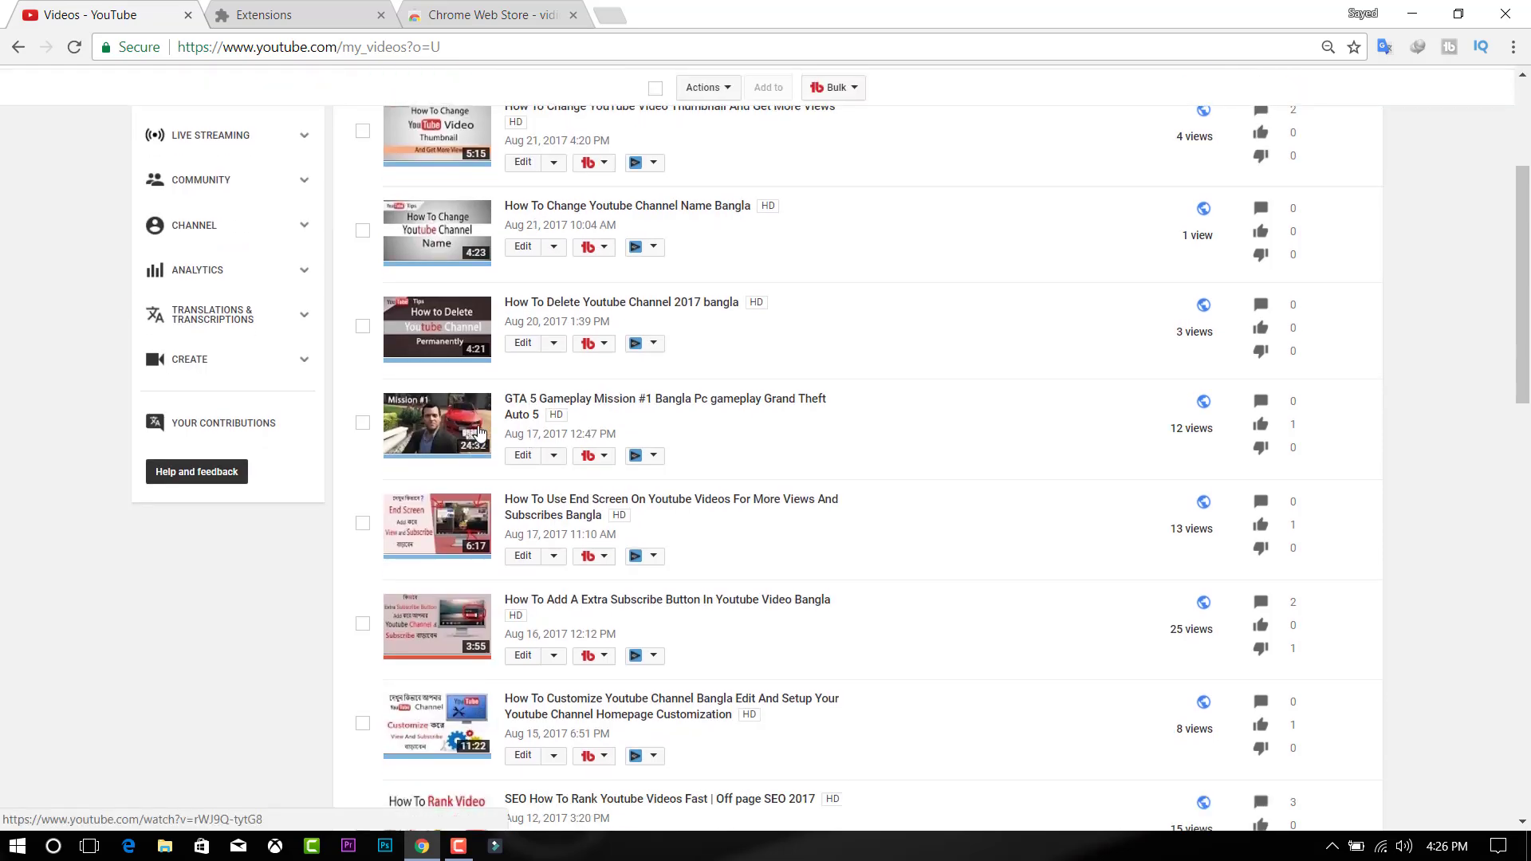
left_click(514, 417)
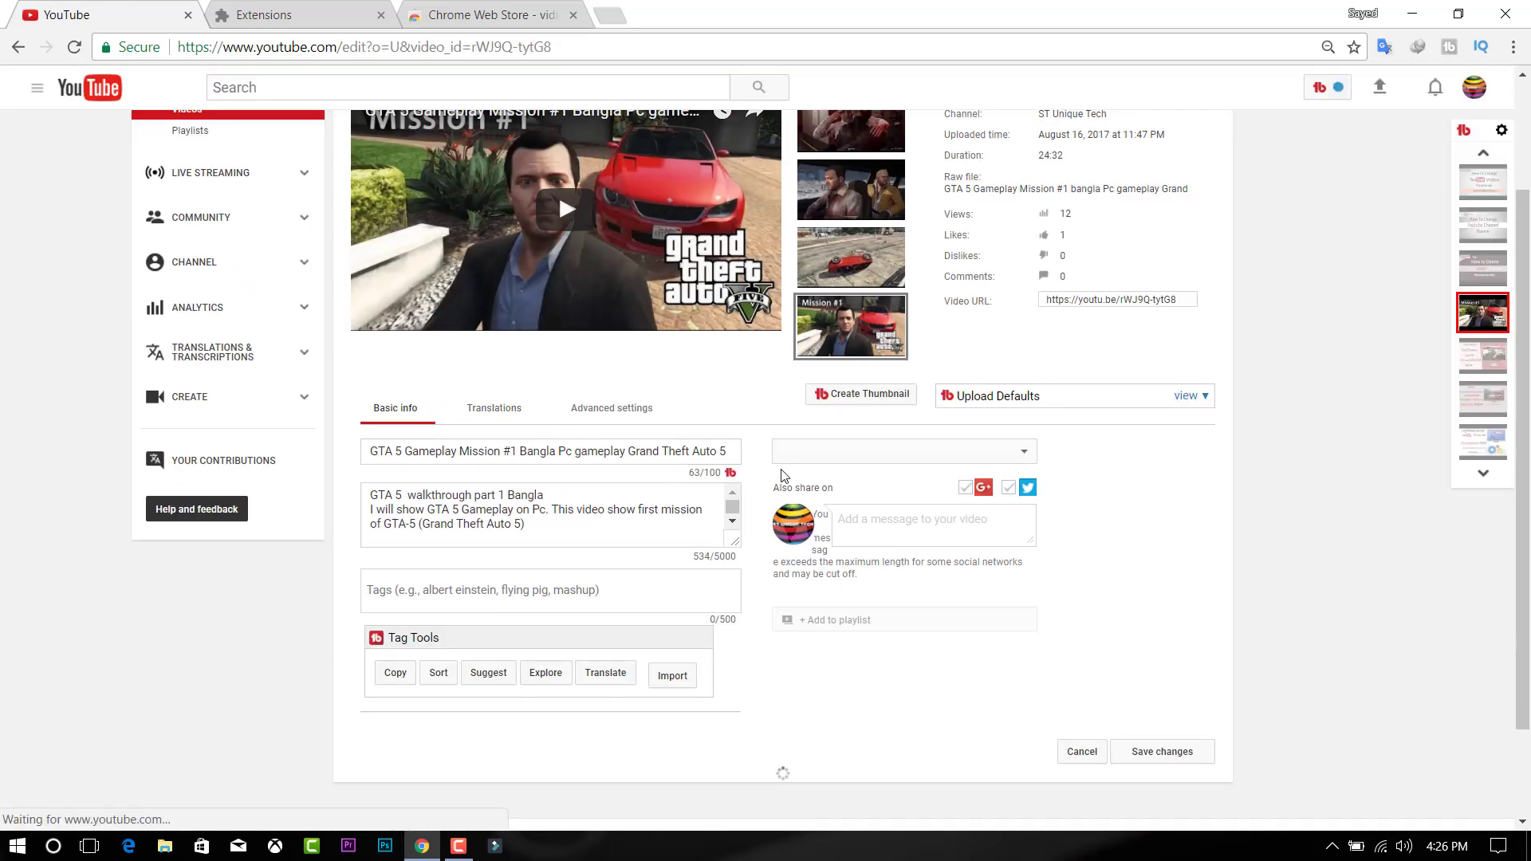
Review the video's tags, vidIQ SEO score and optimization checklist on its edit page
scroll(760, 588, "down", 3)
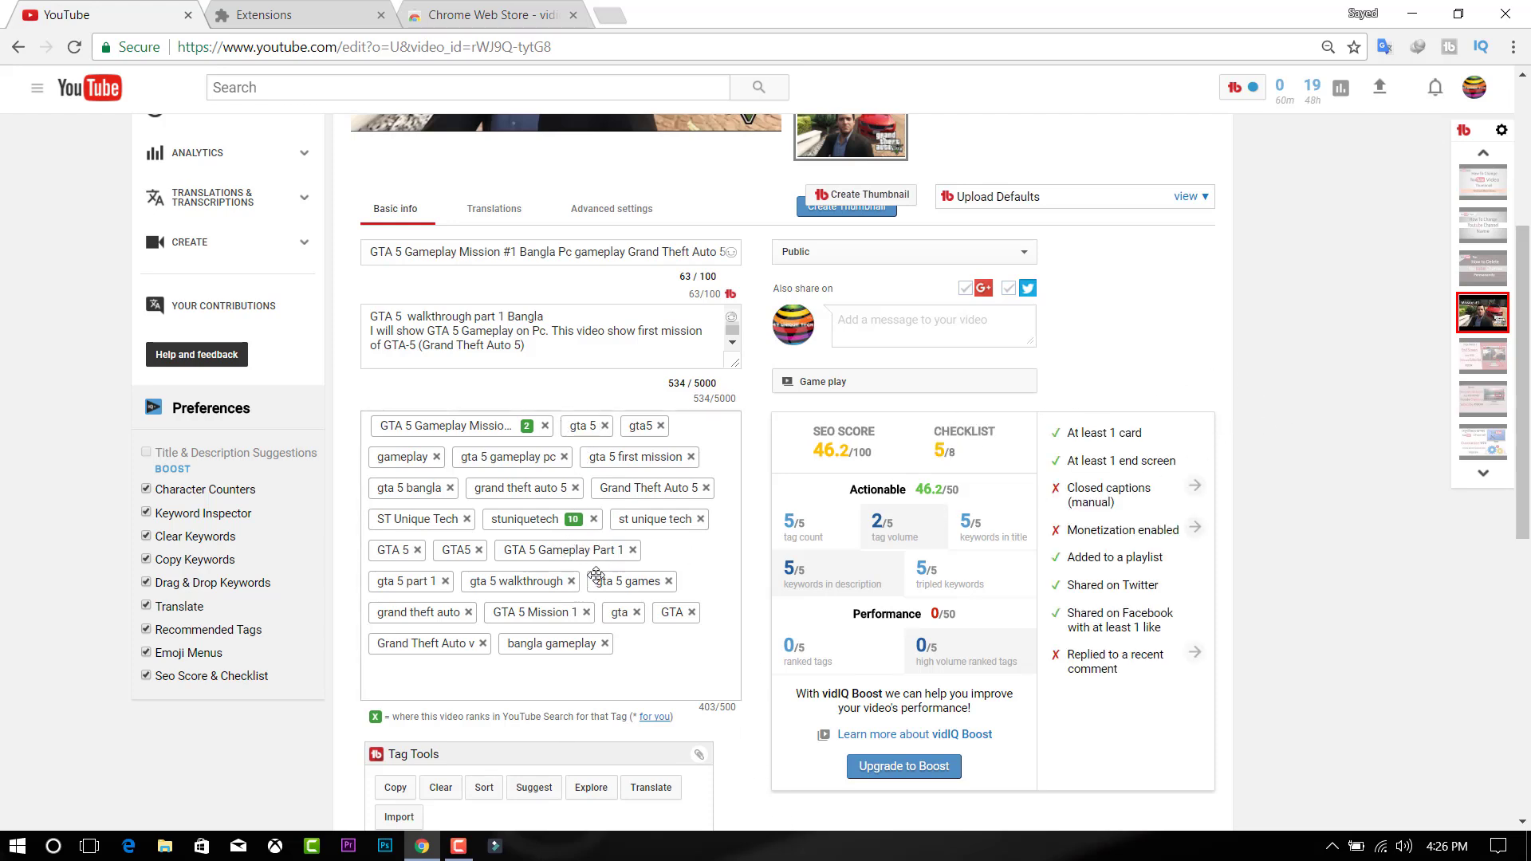
left_click(457, 672)
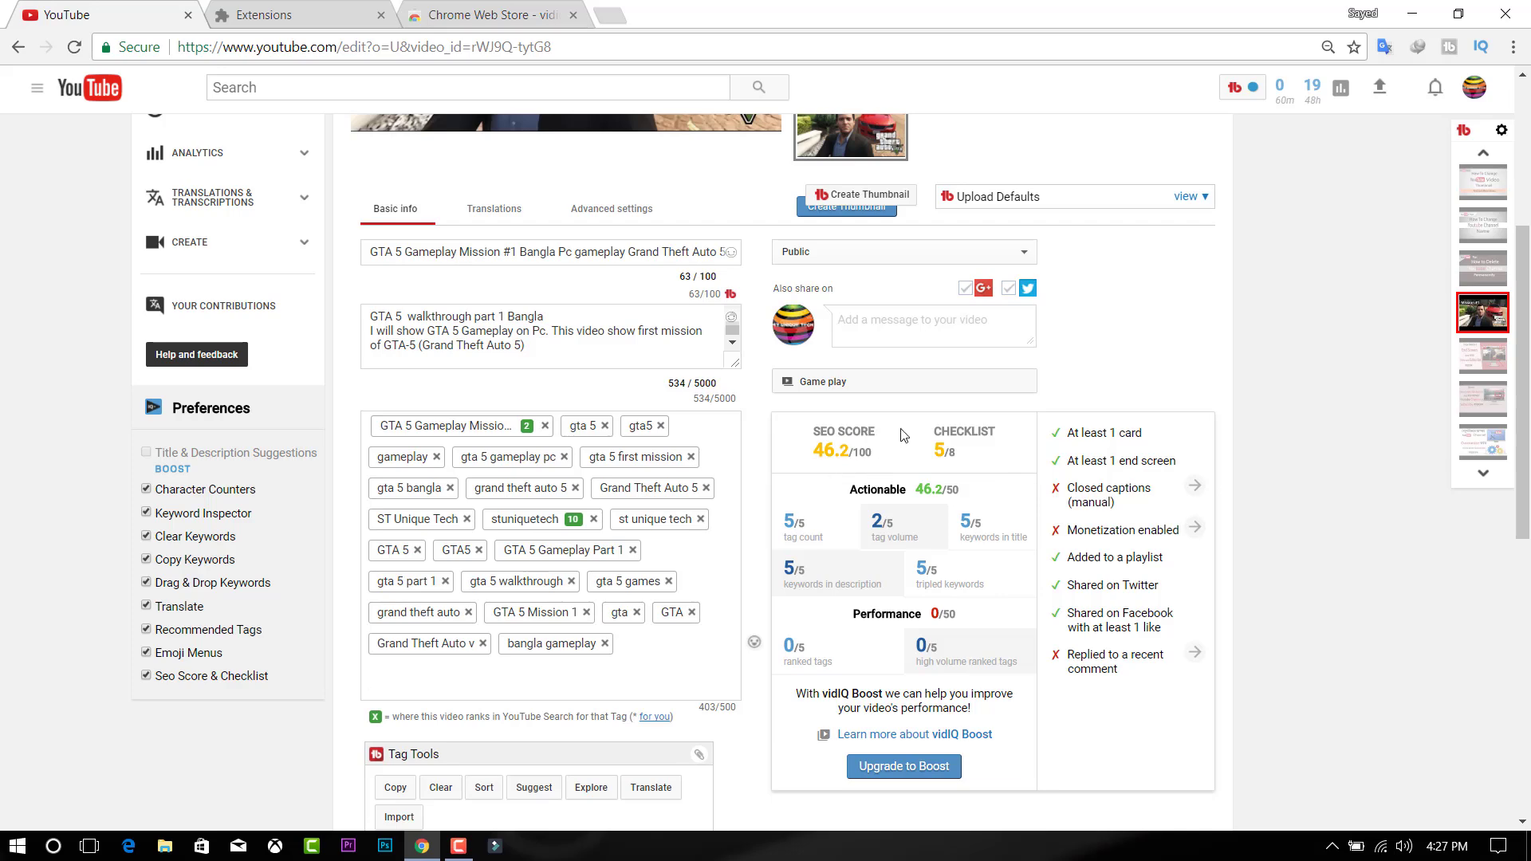
scroll(903, 435, "down", 3)
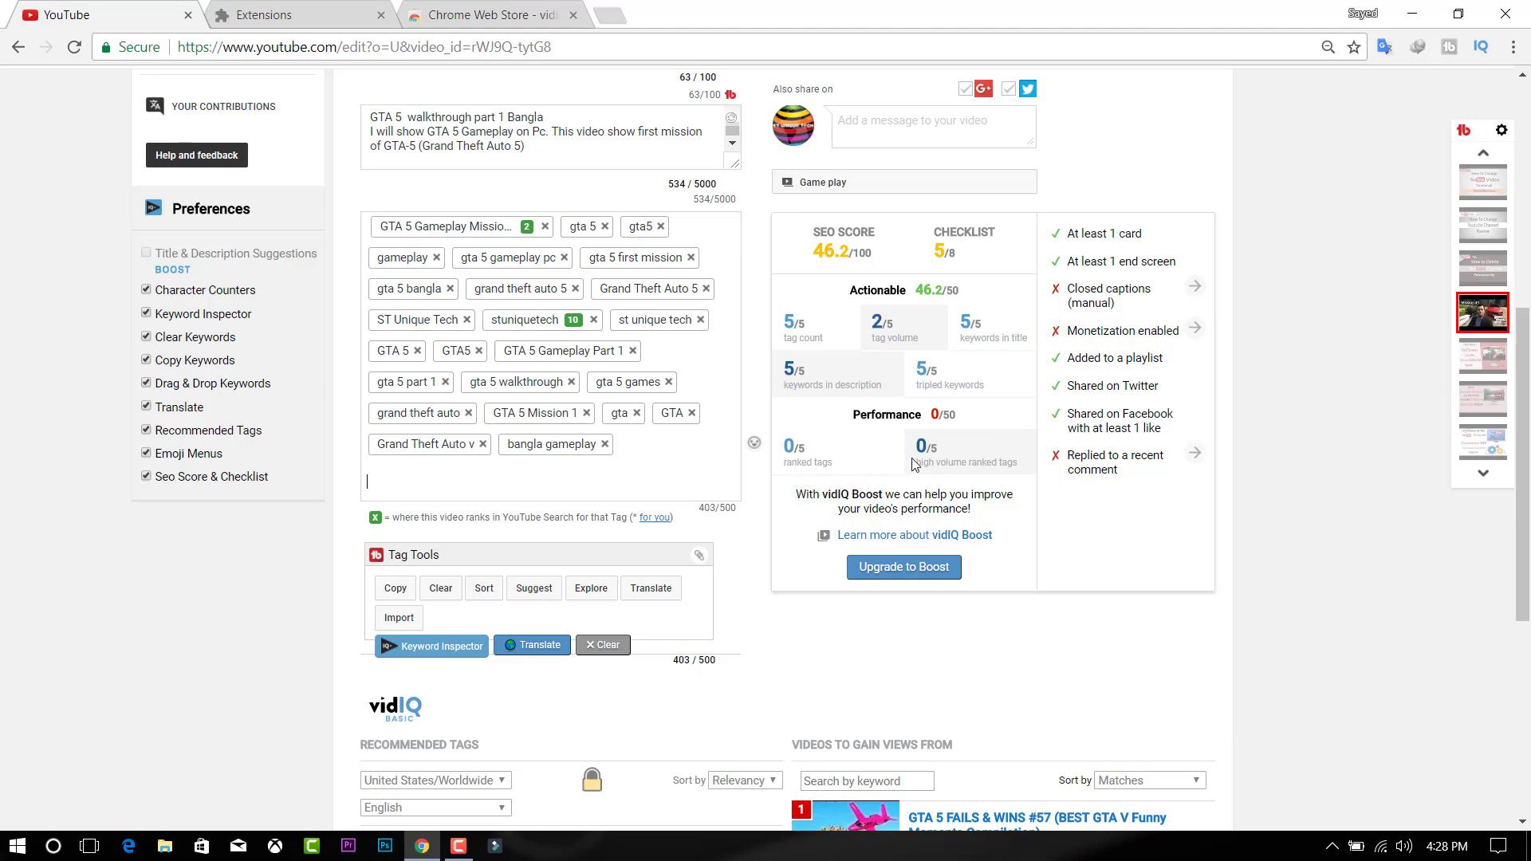
scroll(914, 470, "up", 6)
scroll(914, 466, "down", 5)
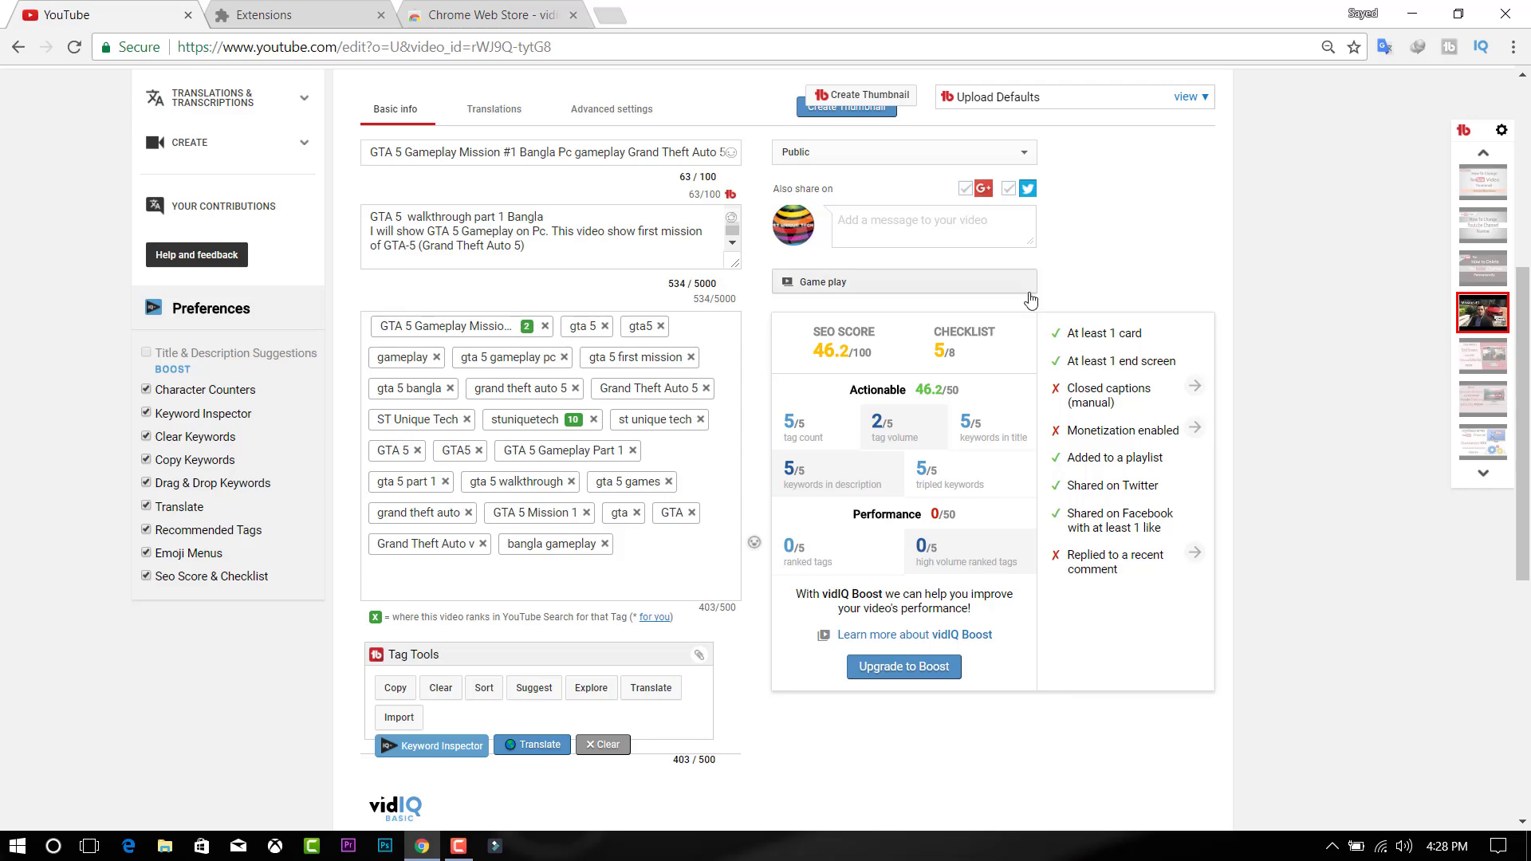
scroll(1036, 305, "up", 5)
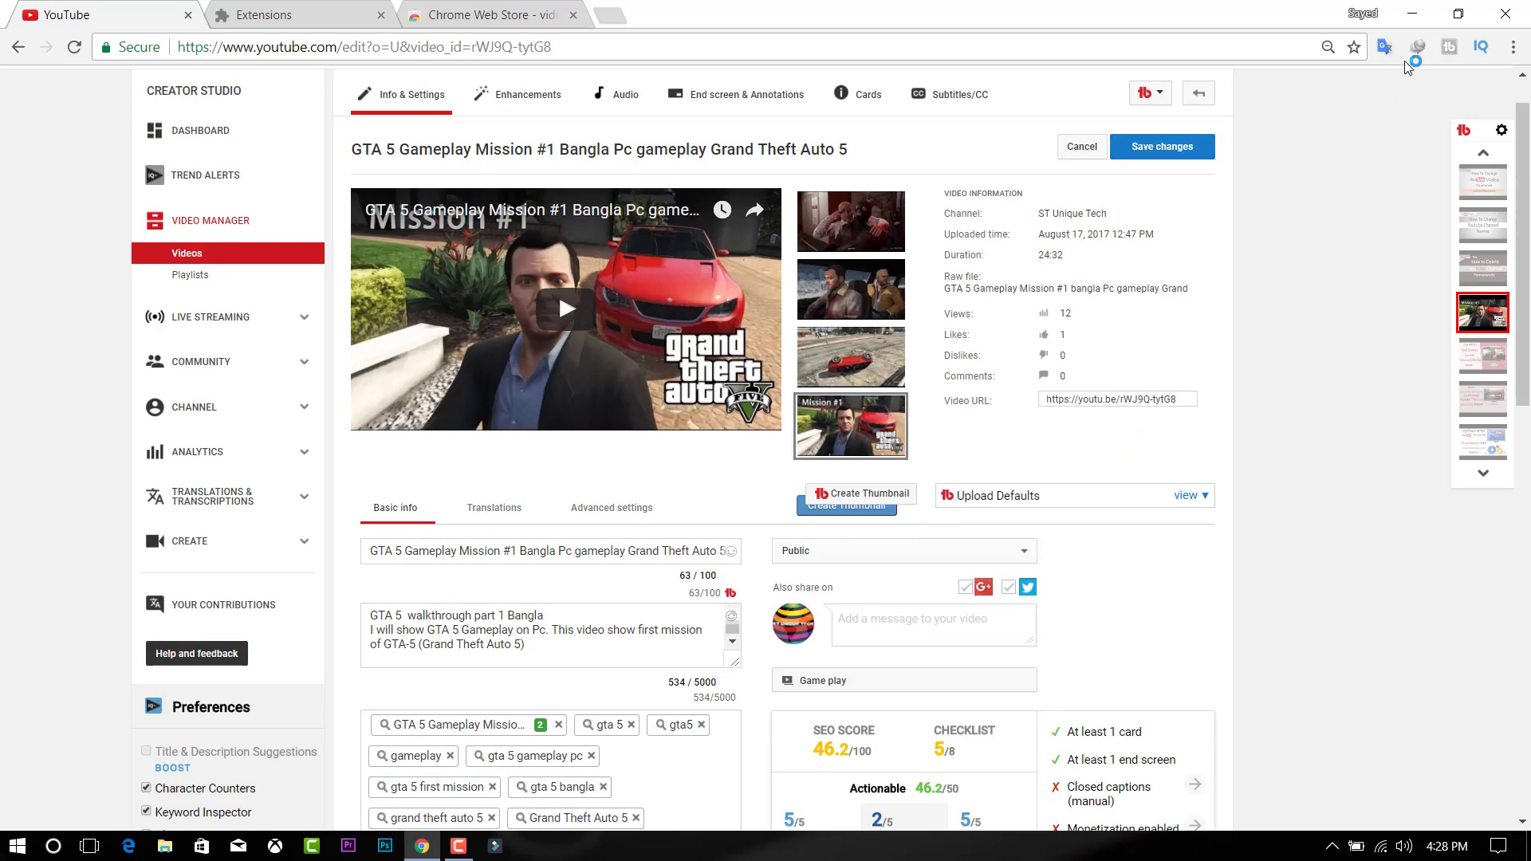
Open the ST Unique Tech channel's analytics through the vidIQ extension's own shortcuts
left_click(1474, 50)
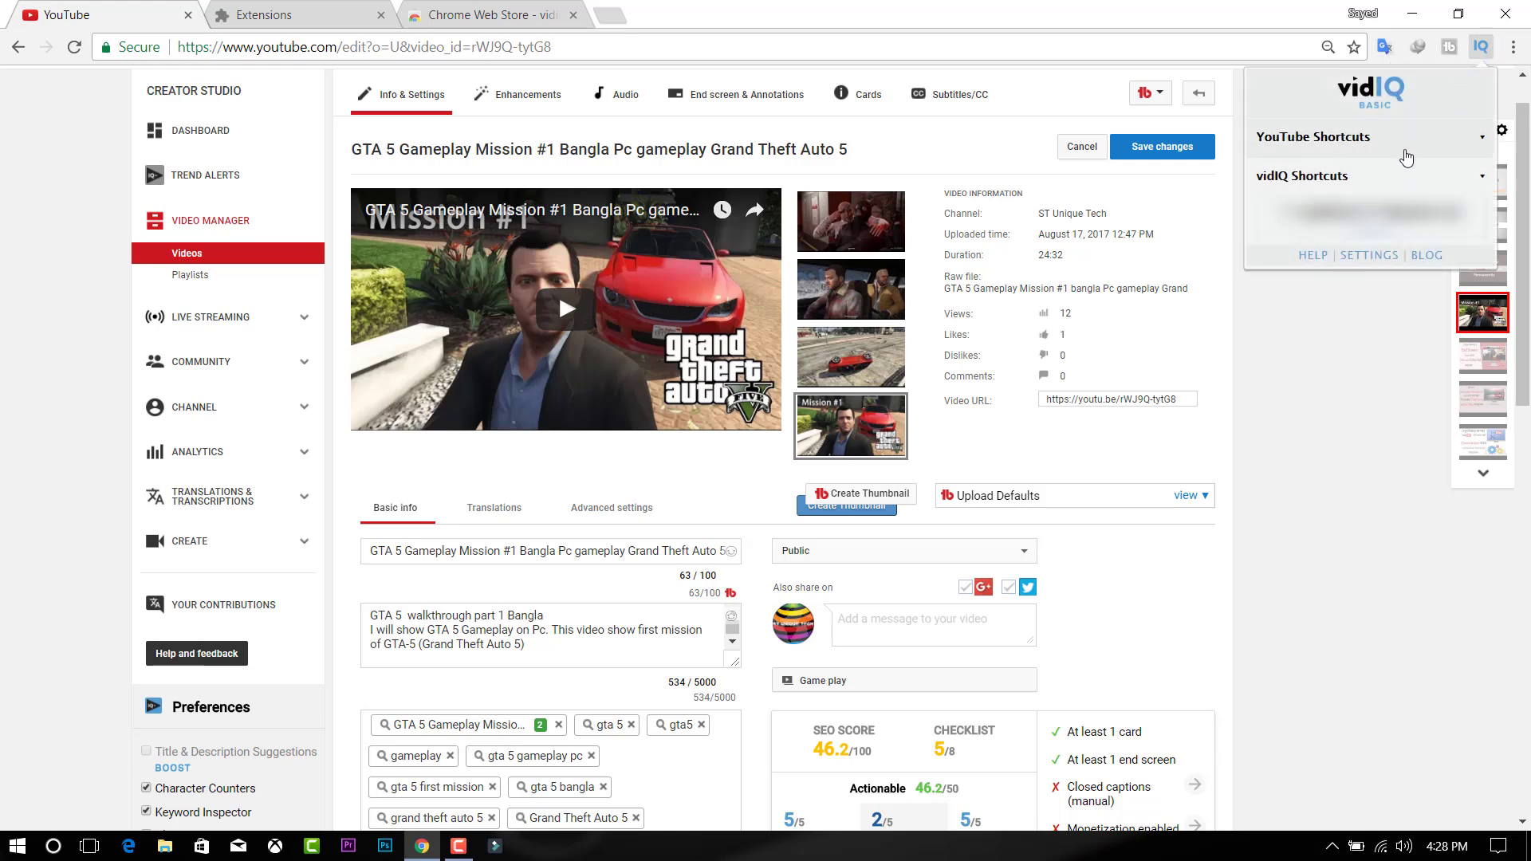
left_click(1366, 185)
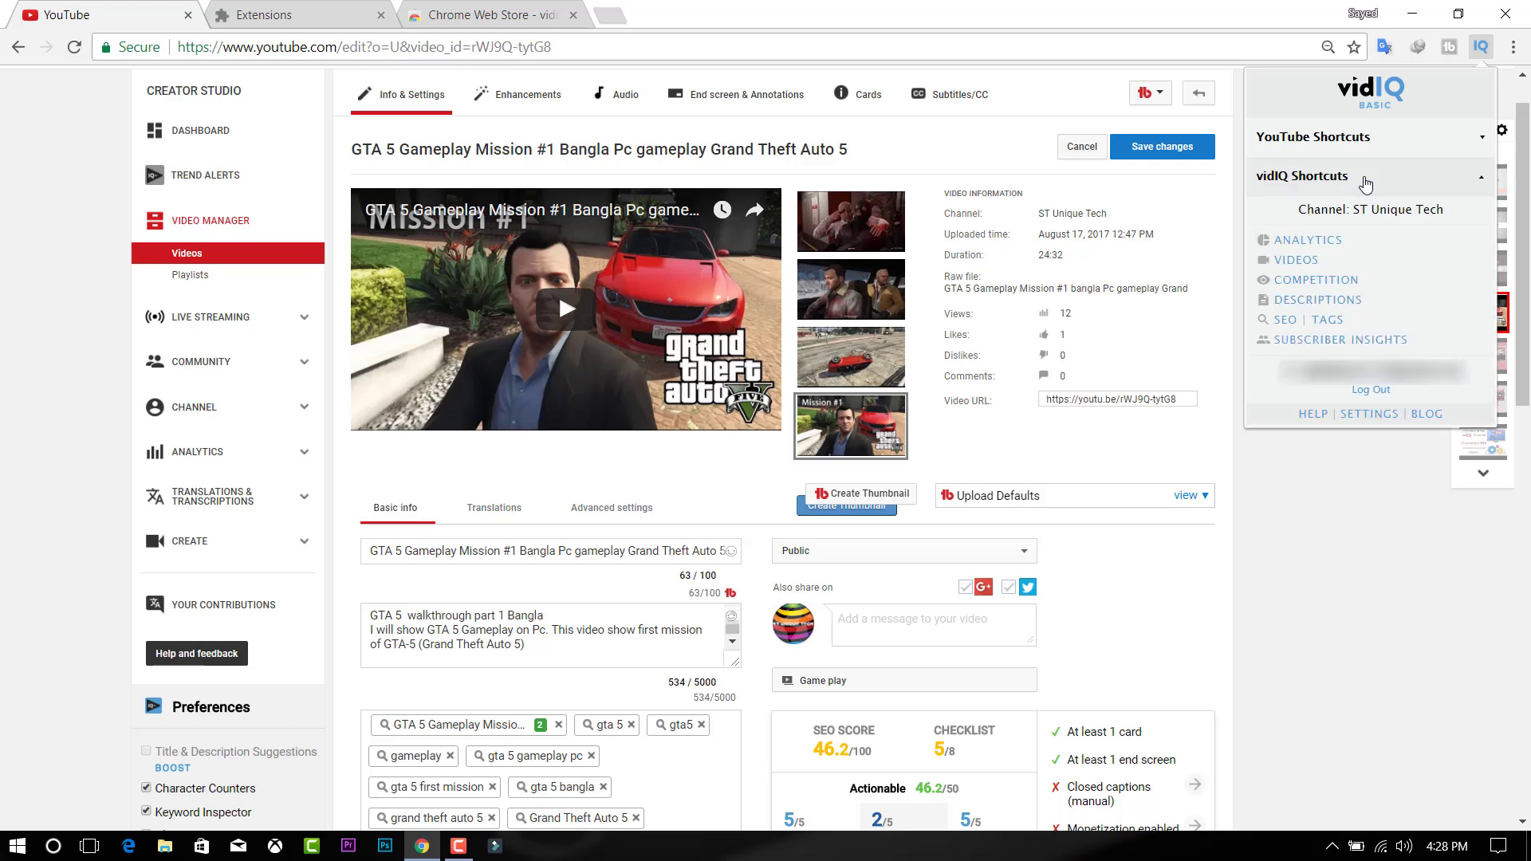
left_click(1308, 240)
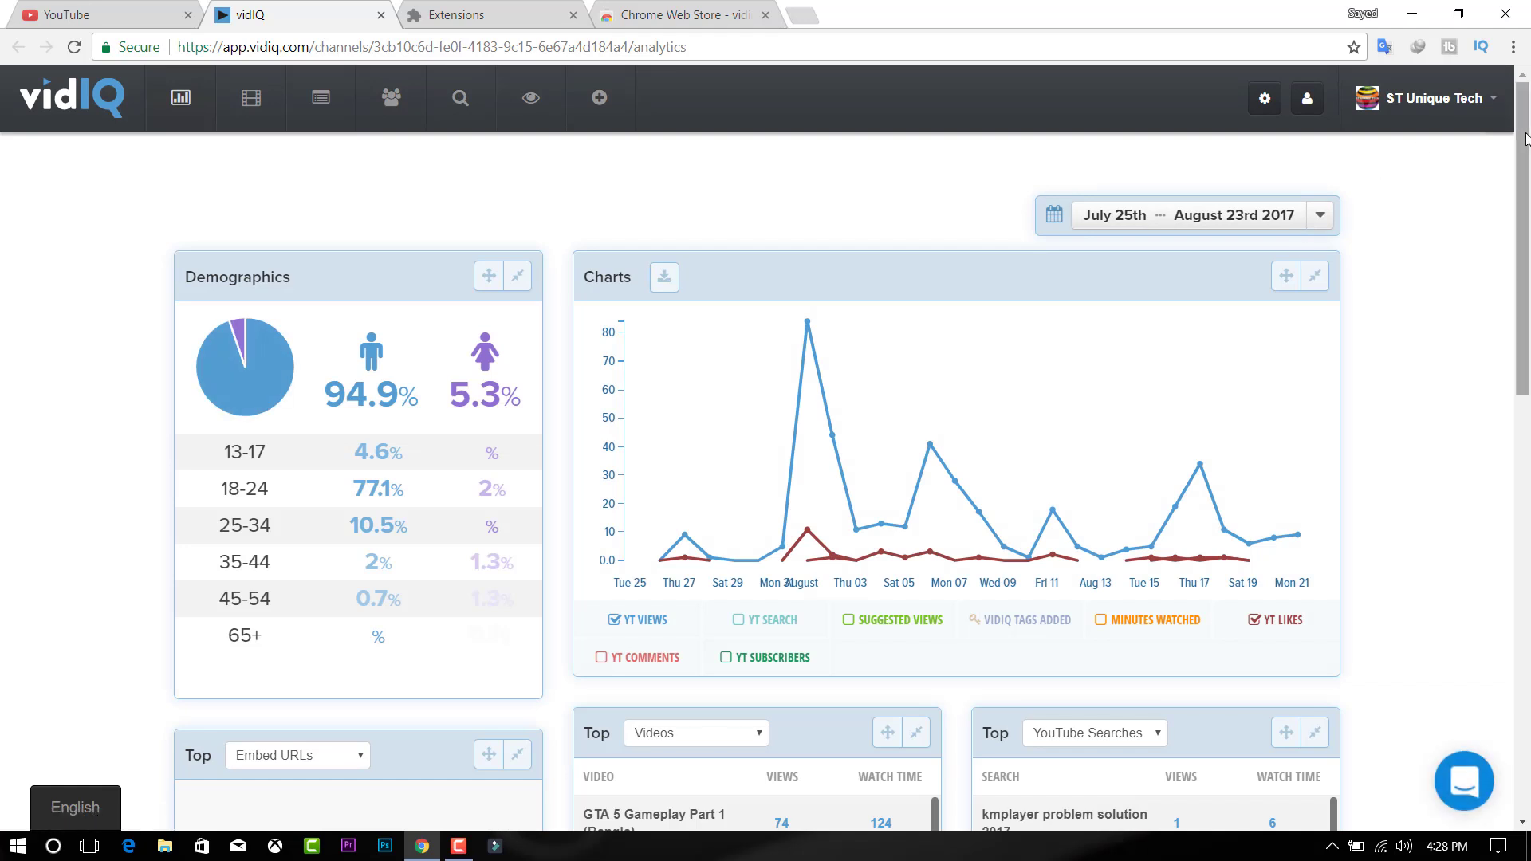
left_click(1498, 116)
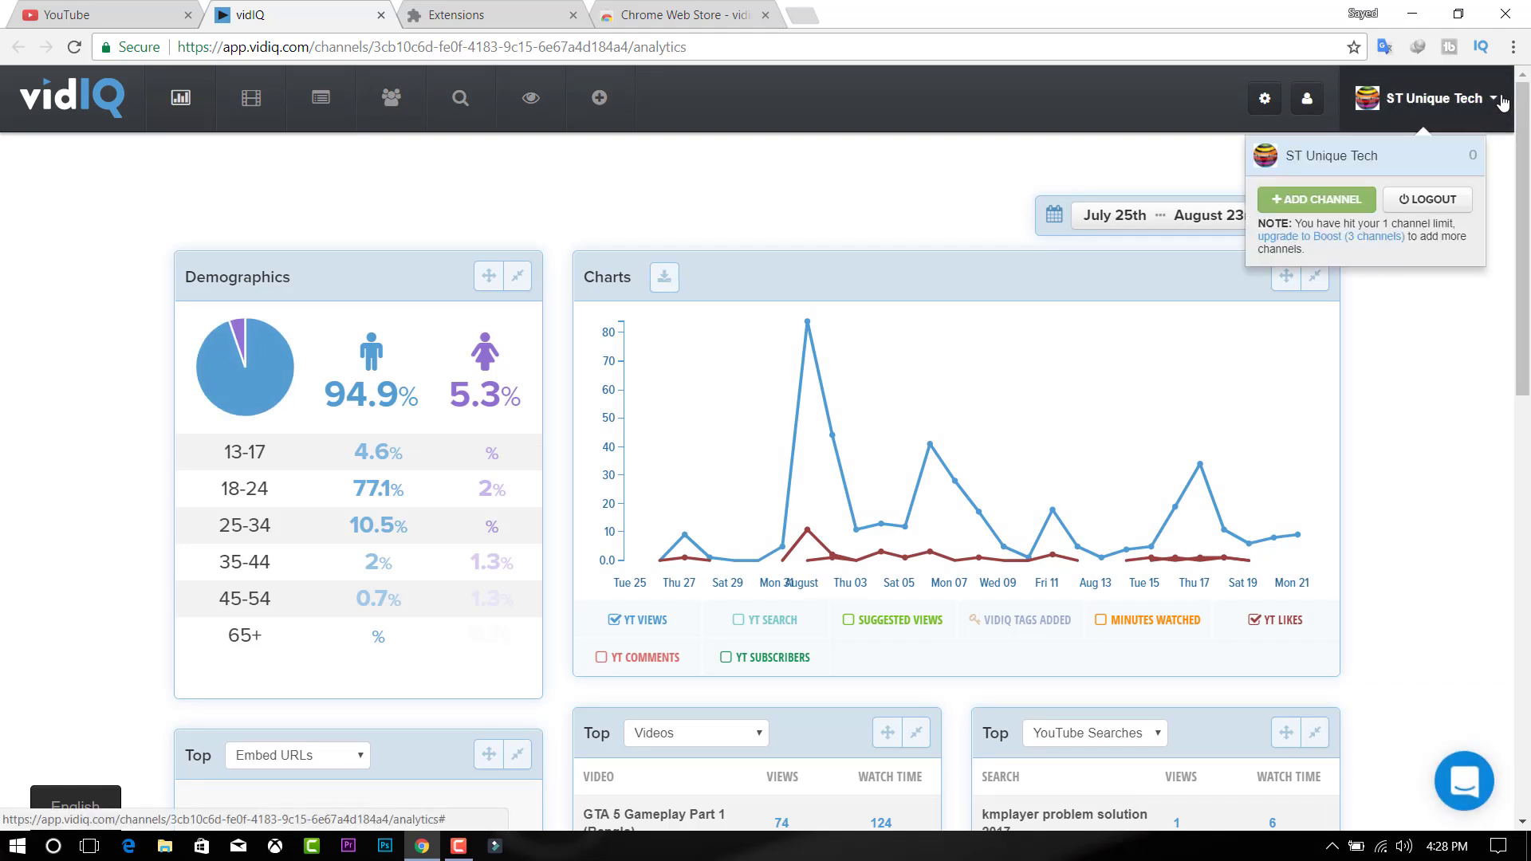
left_click(1462, 139)
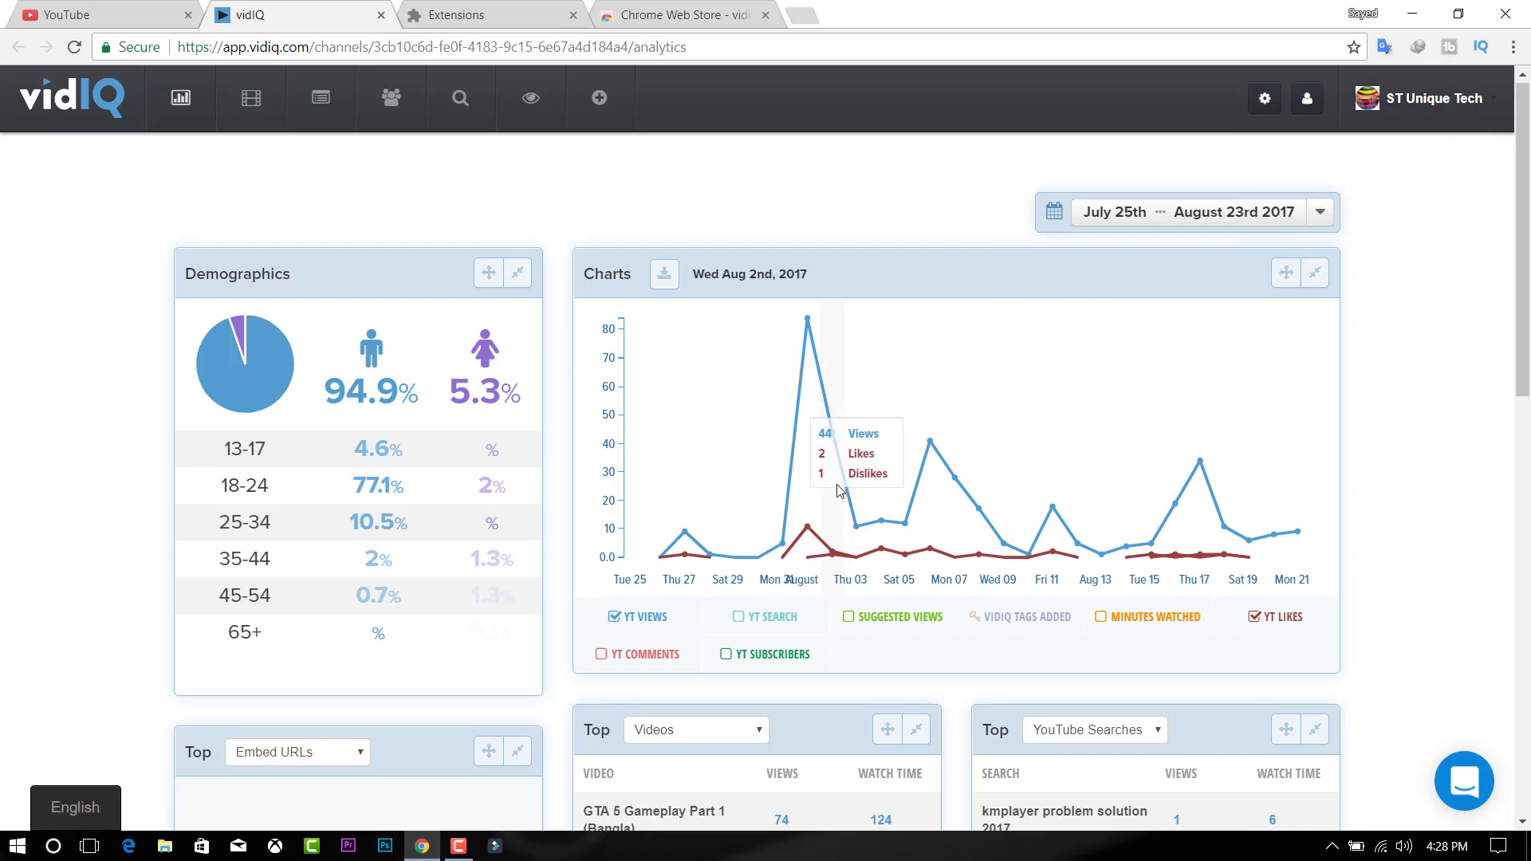
Examine the audience demographics and the views and likes chart on the vidIQ analytics dashboard
scroll(850, 494, "down", 3)
scroll(850, 503, "down", 2)
scroll(582, 414, "up", 4)
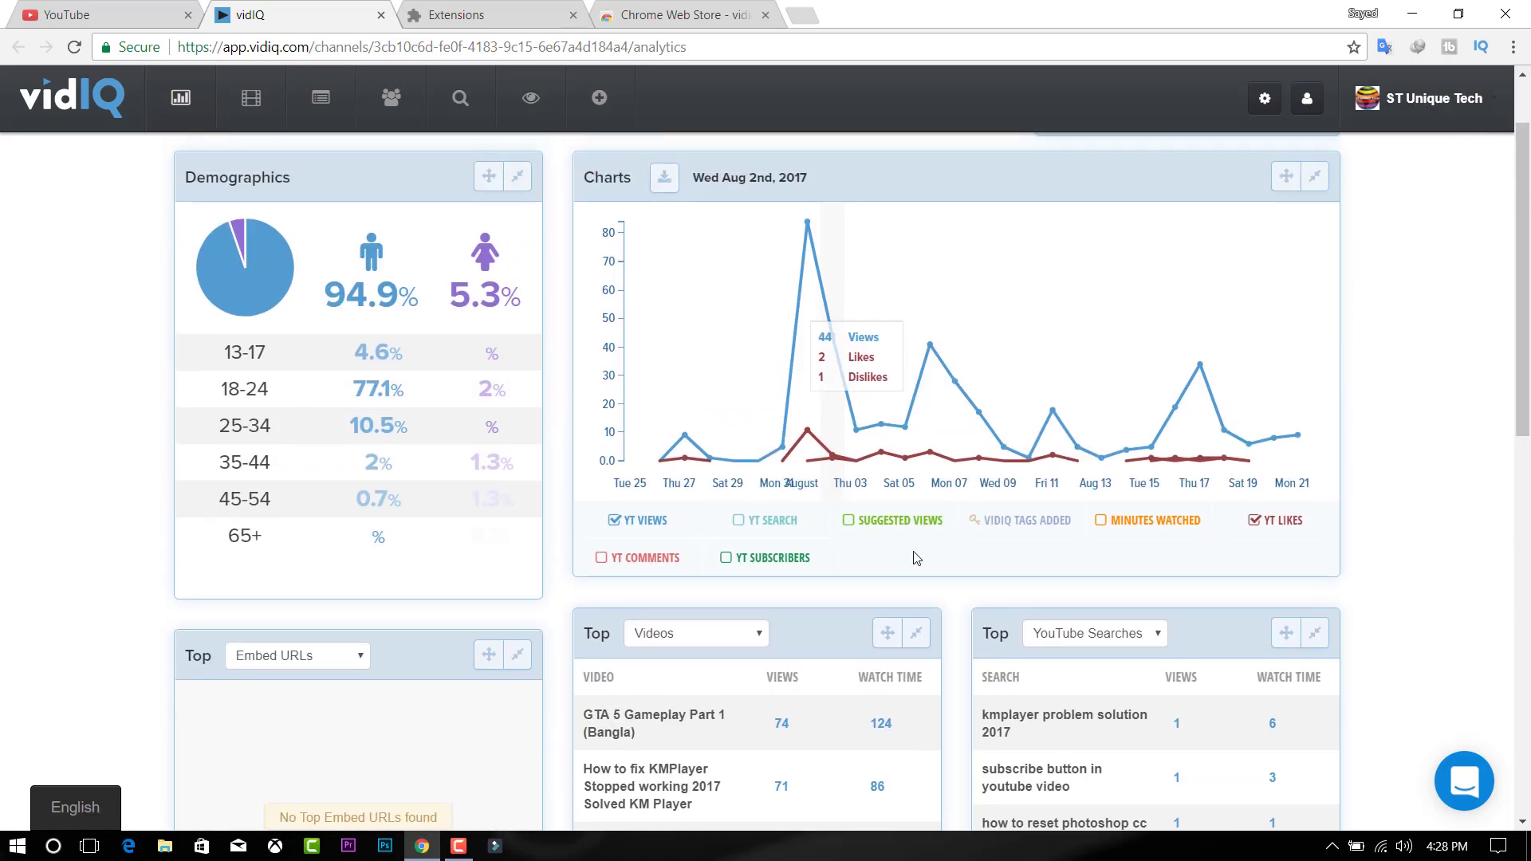
scroll(479, 399, "up", 1)
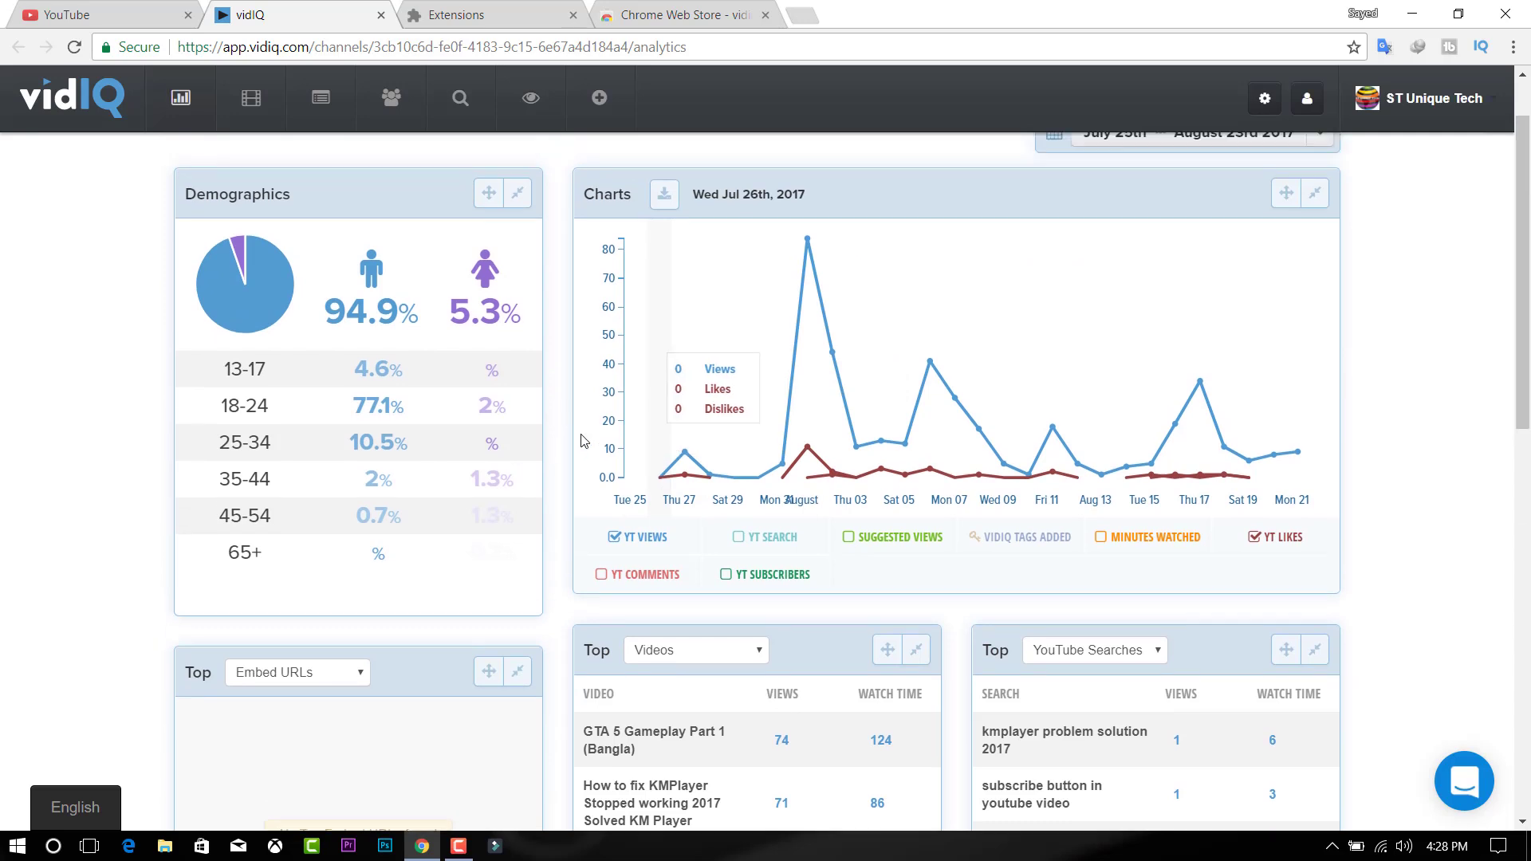
scroll(1009, 443, "down", 3)
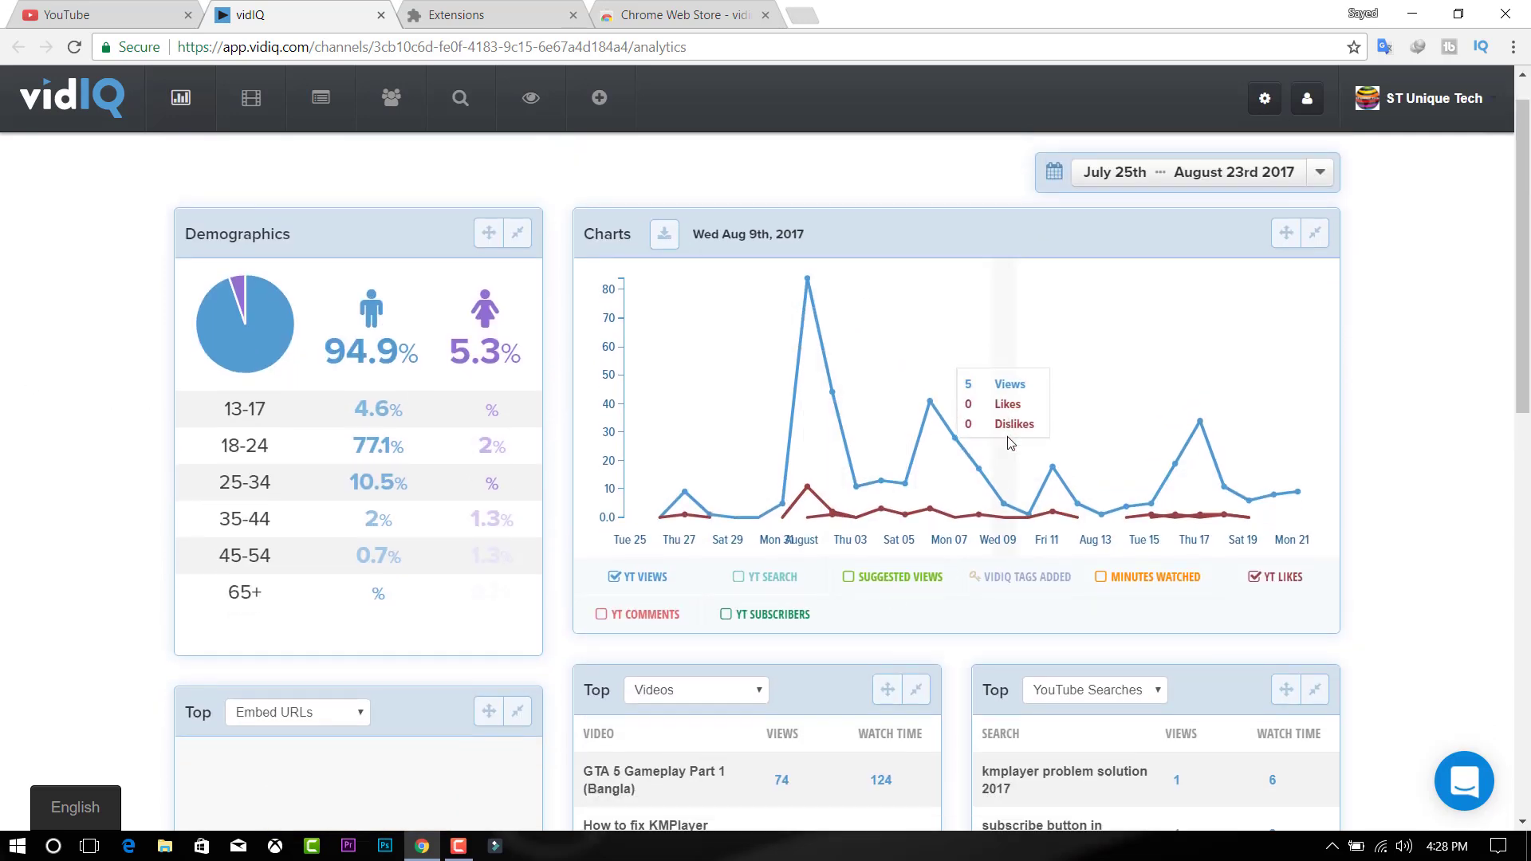
Examine the top videos and read through the list of top YouTube searches on the analytics dashboard
scroll(912, 467, "down", 3)
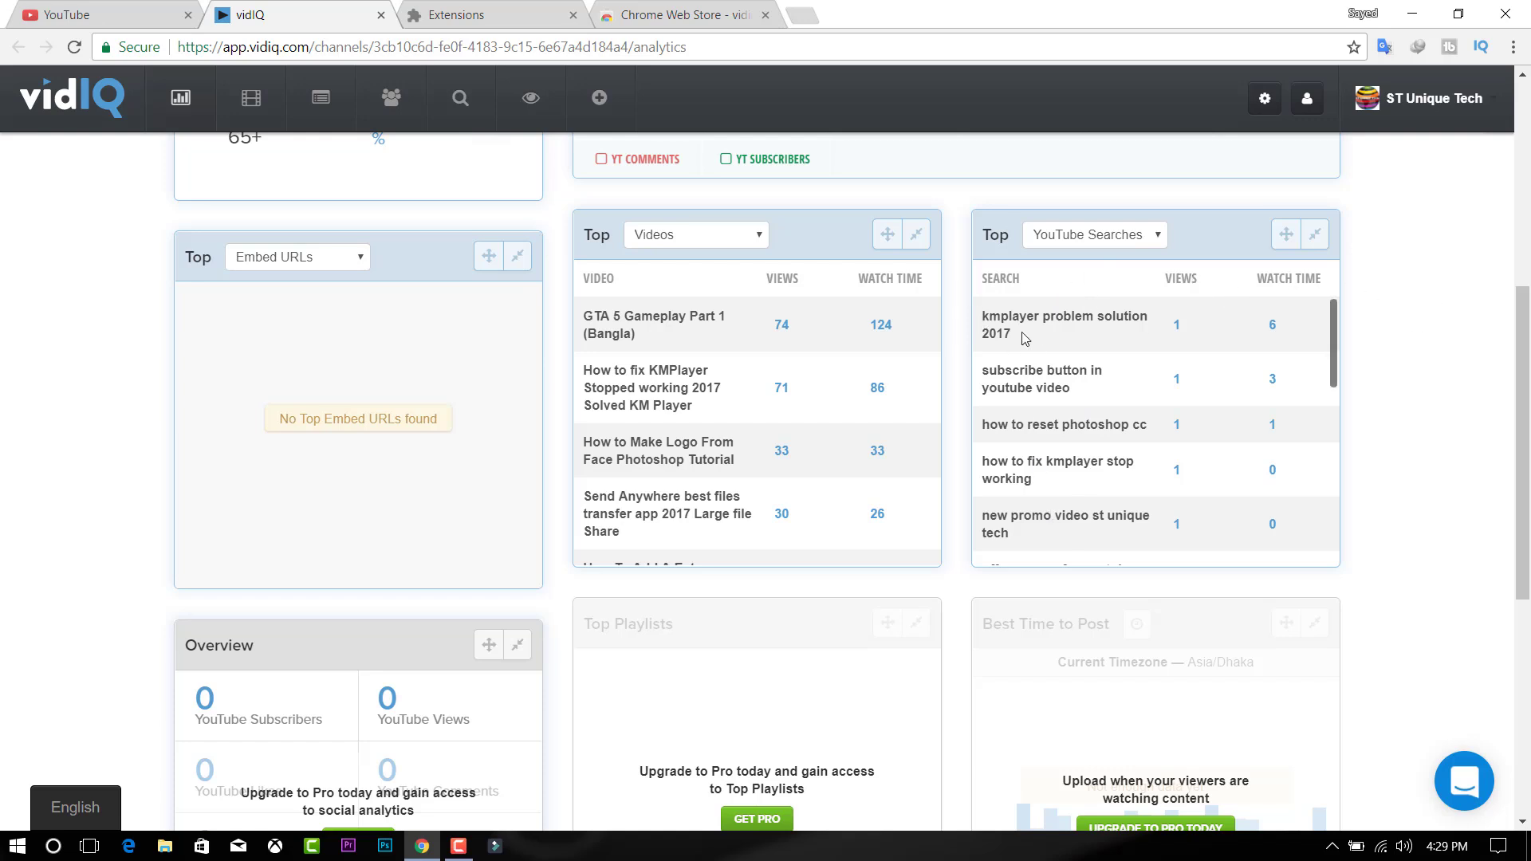
scroll(1019, 331, "down", 3)
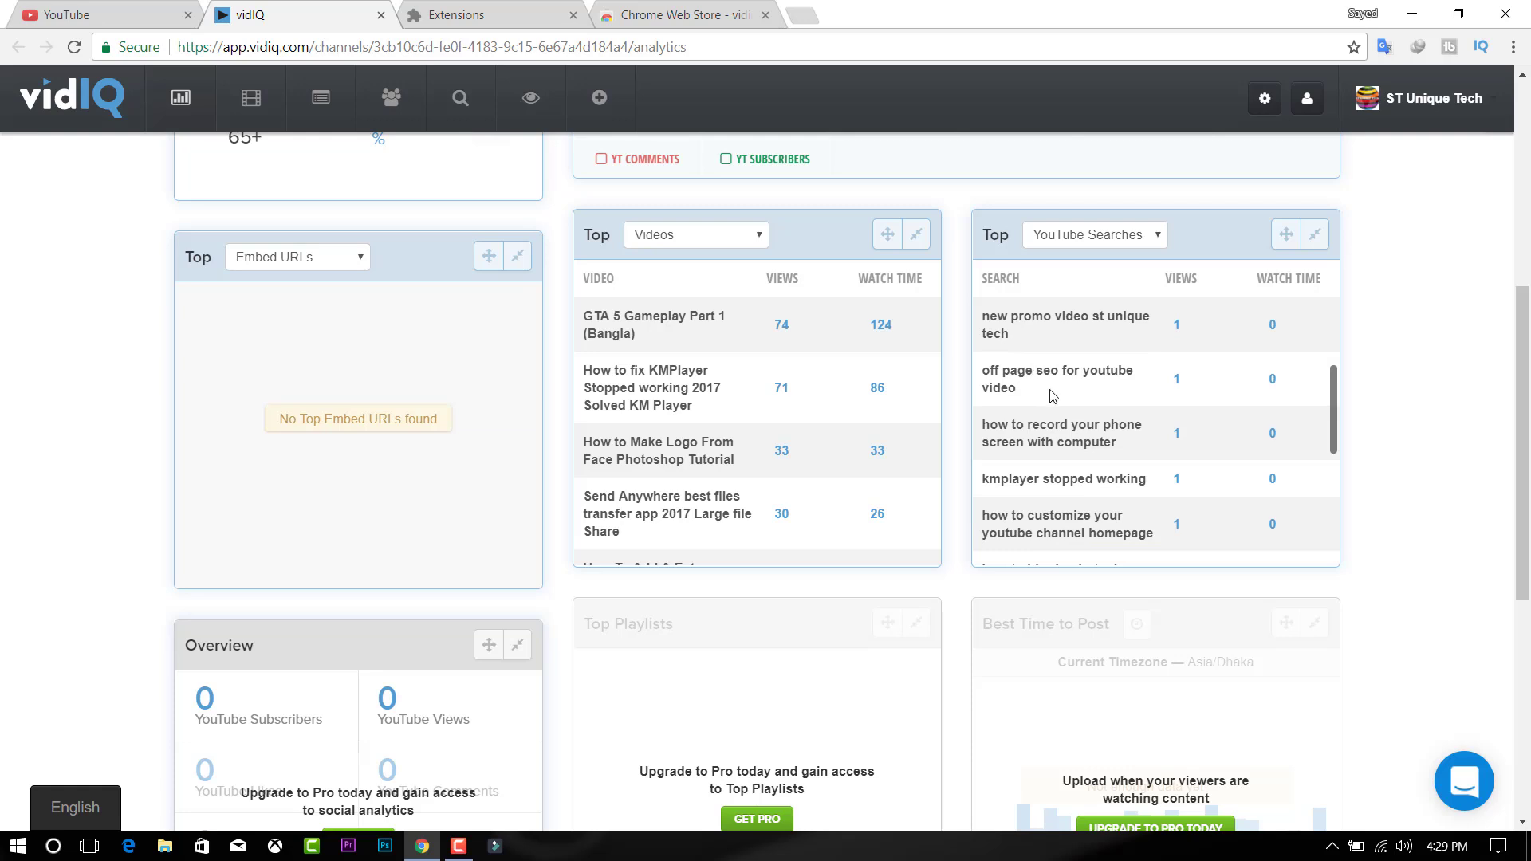
scroll(1051, 395, "down", 2)
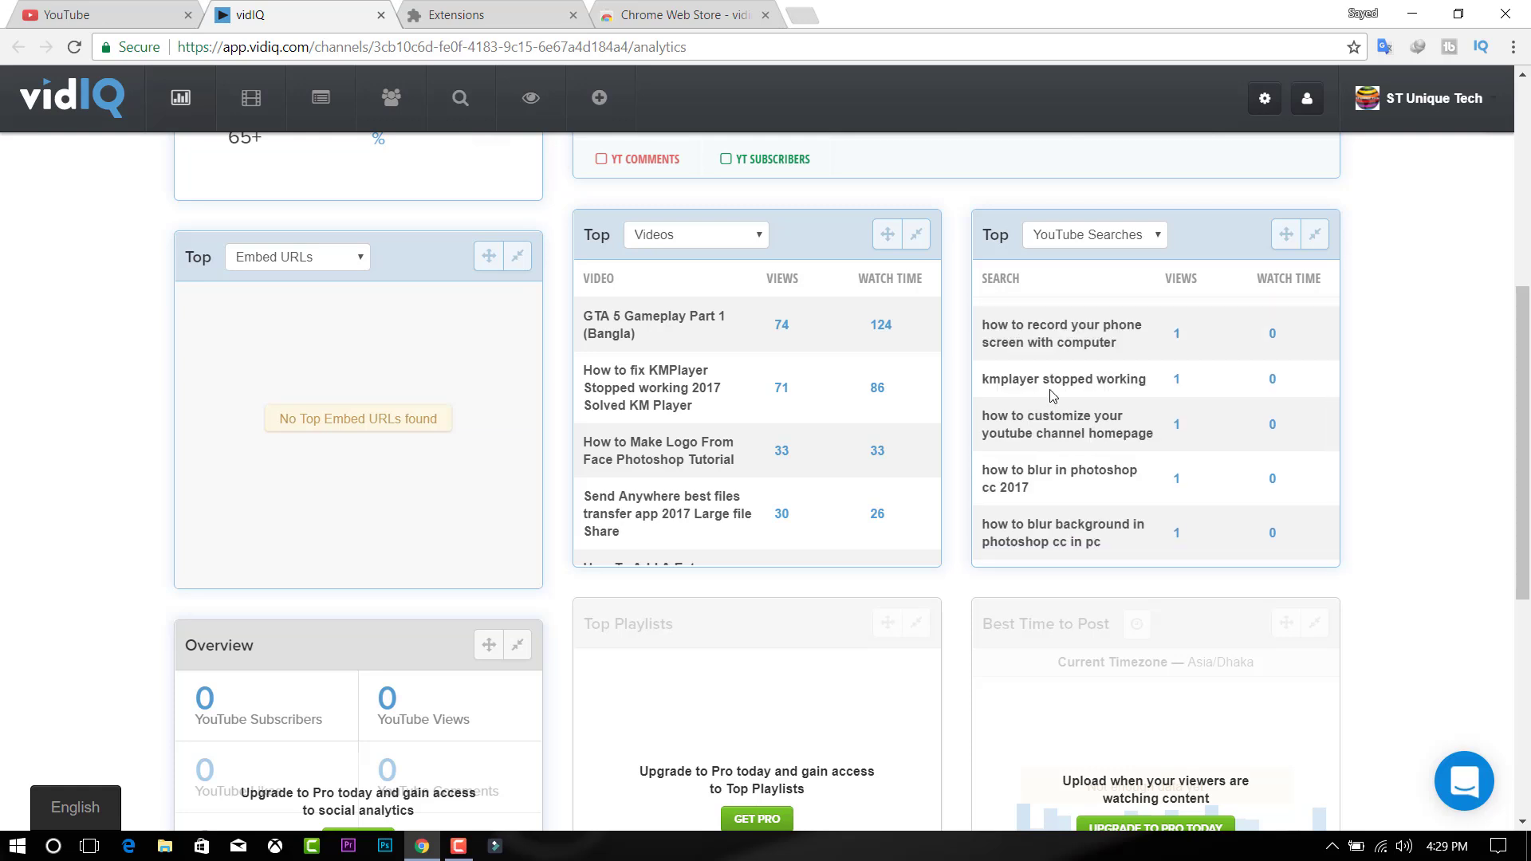
scroll(1057, 393, "up", 5)
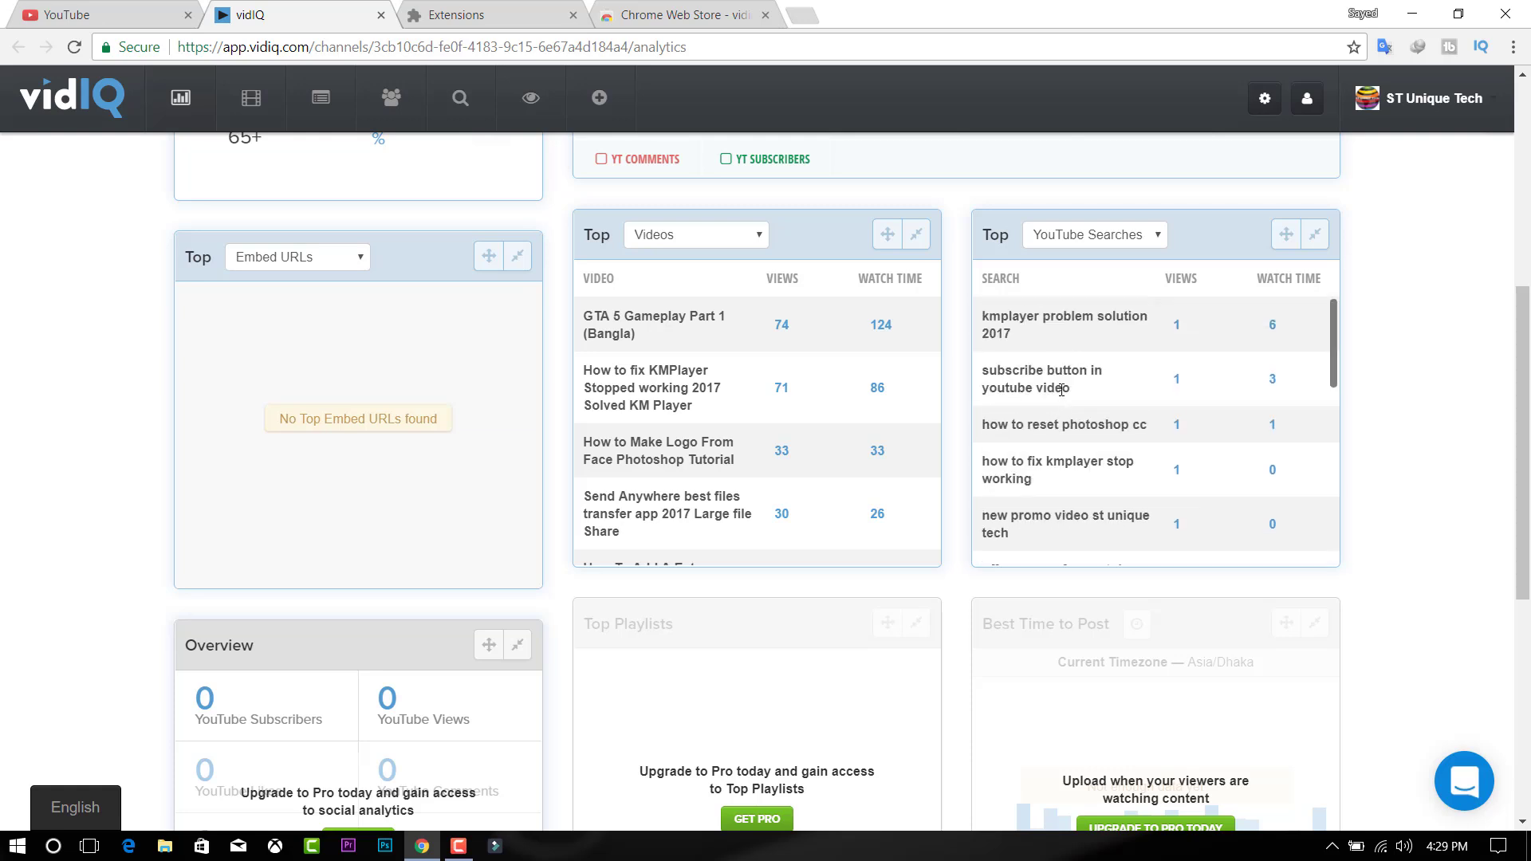
scroll(1061, 389, "up", 1)
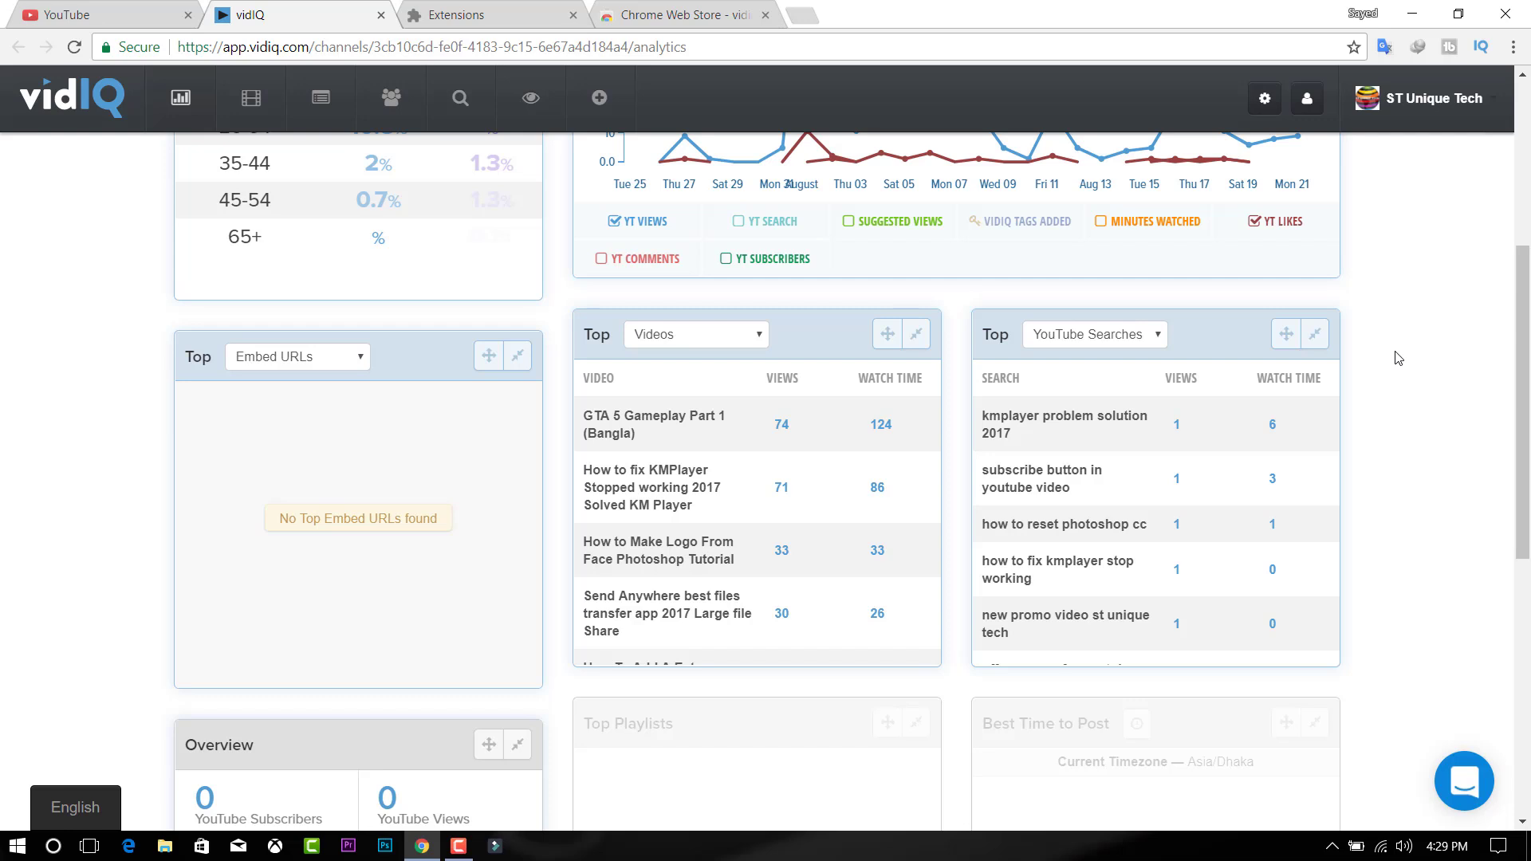
scroll(1127, 565, "down", 4)
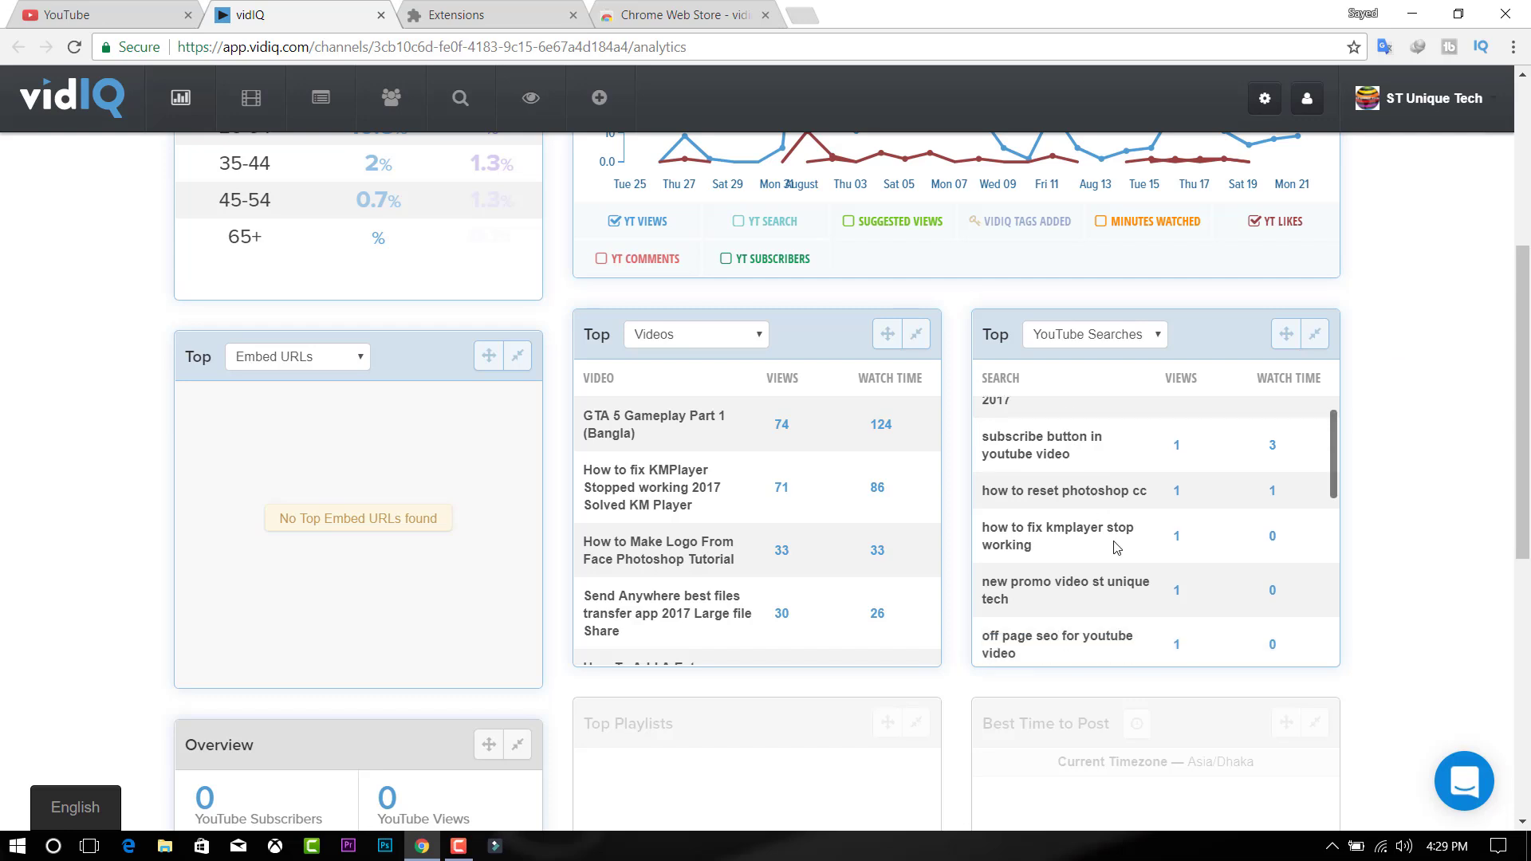
scroll(1096, 622, "down", 3)
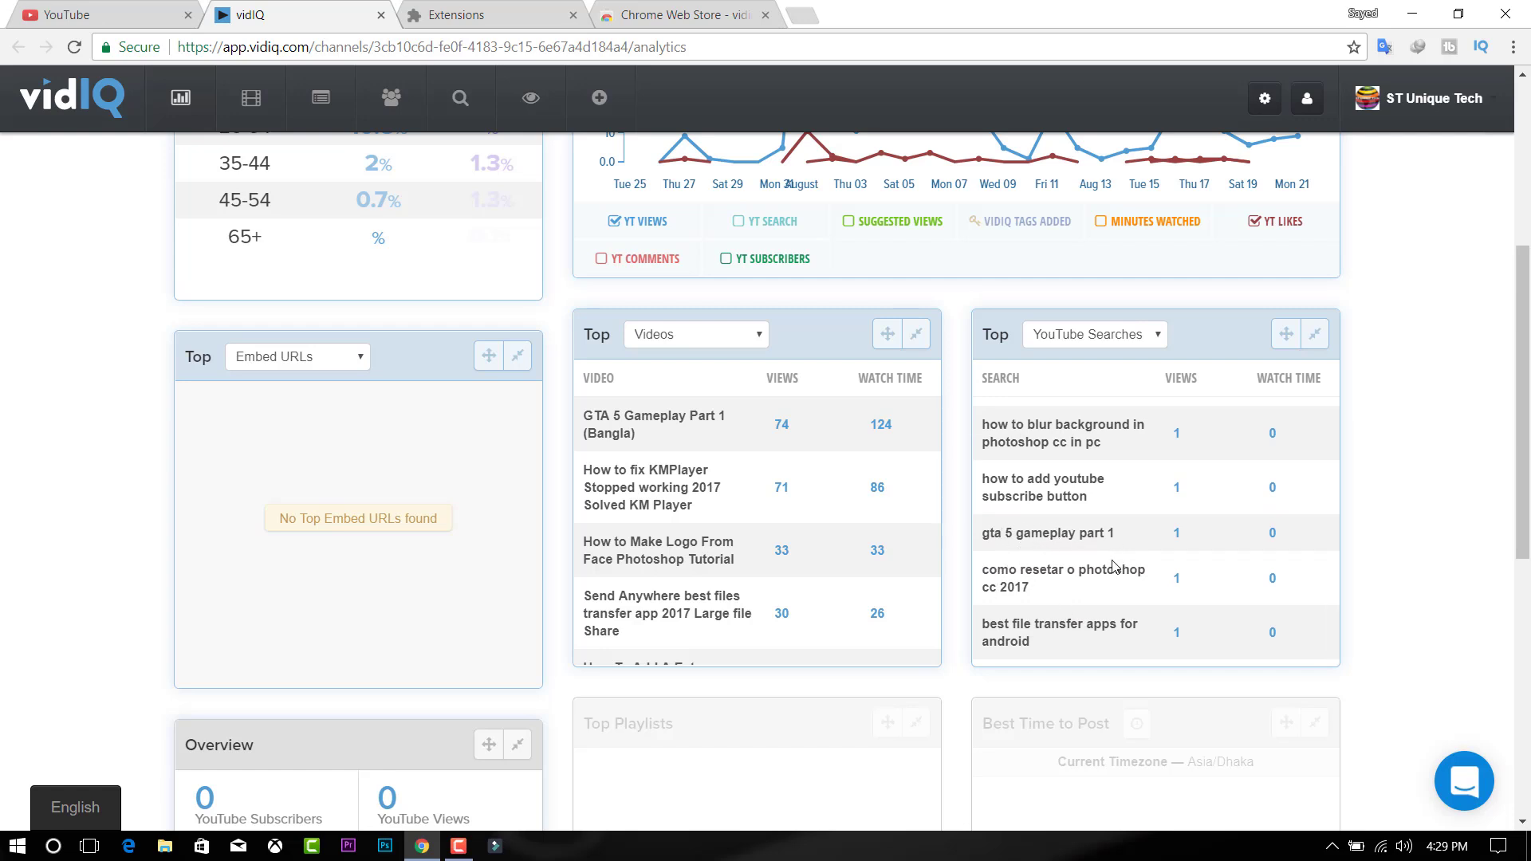
scroll(1104, 582, "down", 1)
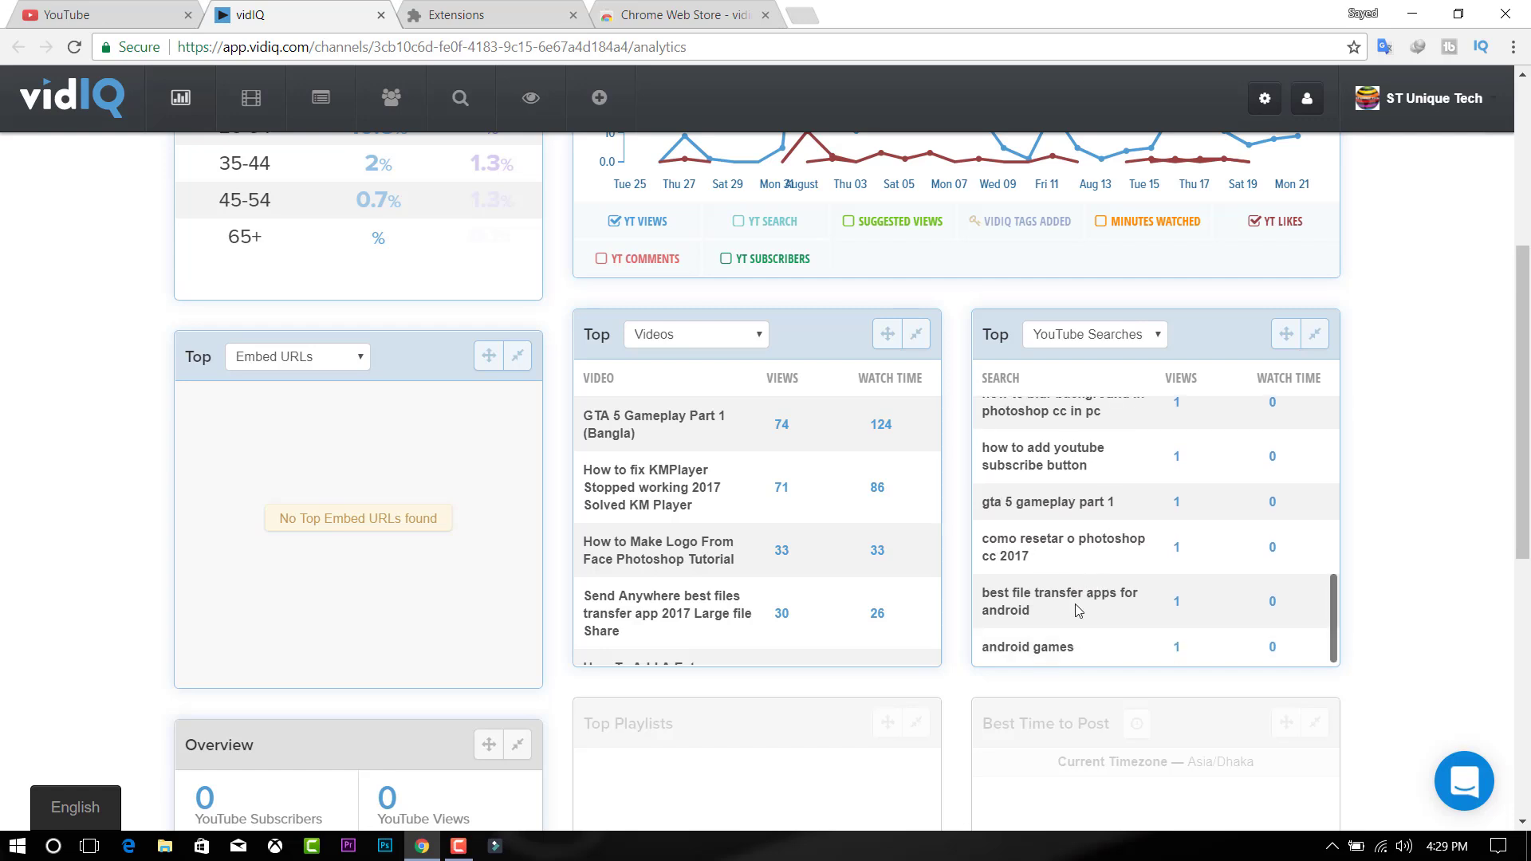
scroll(1076, 610, "down", 1)
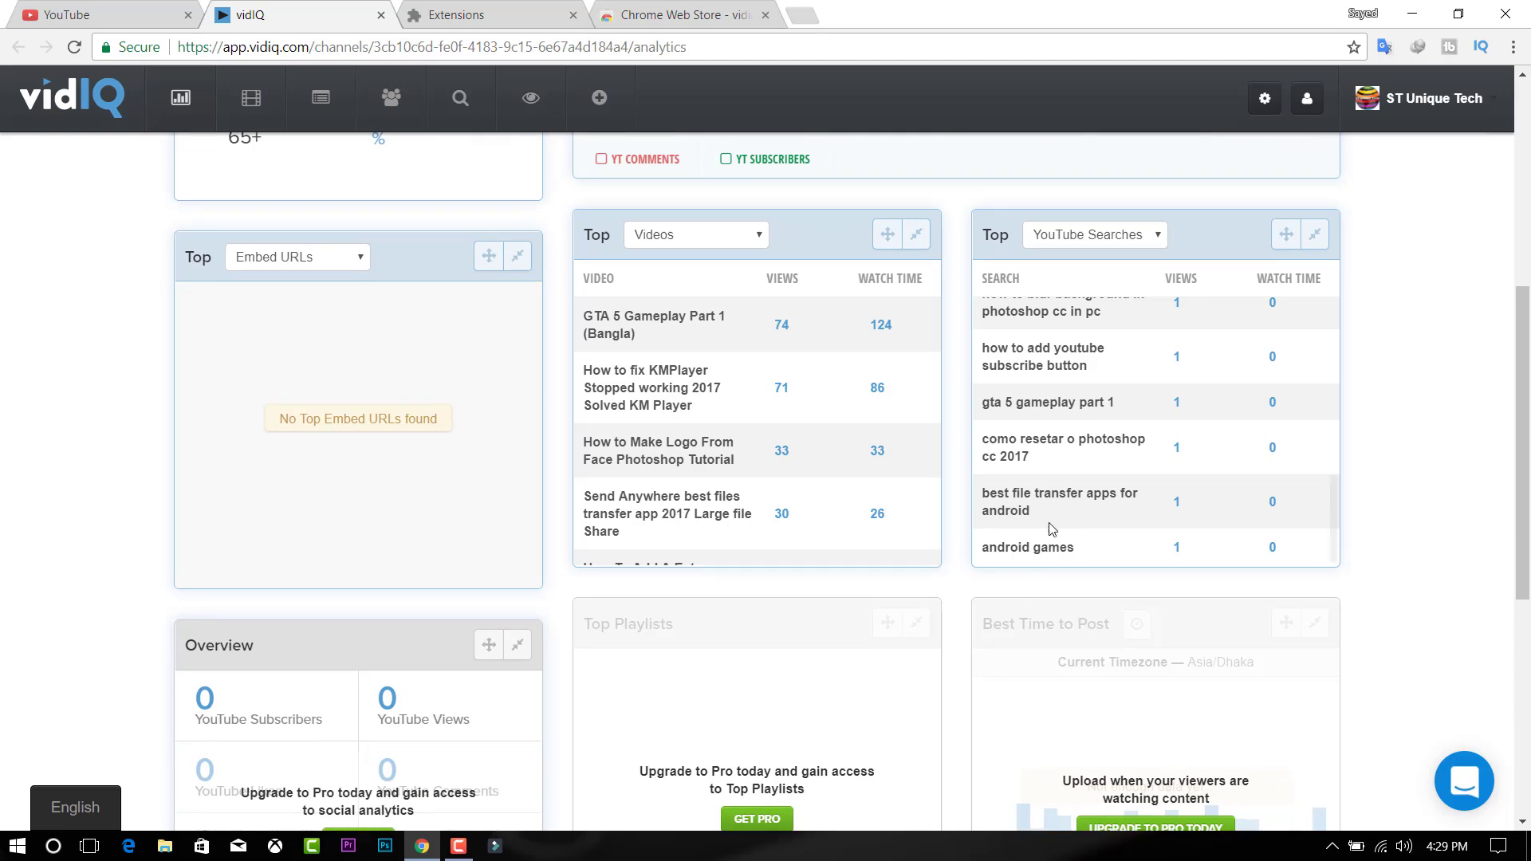
scroll(1053, 517, "down", 3)
scroll(1053, 517, "up", 3)
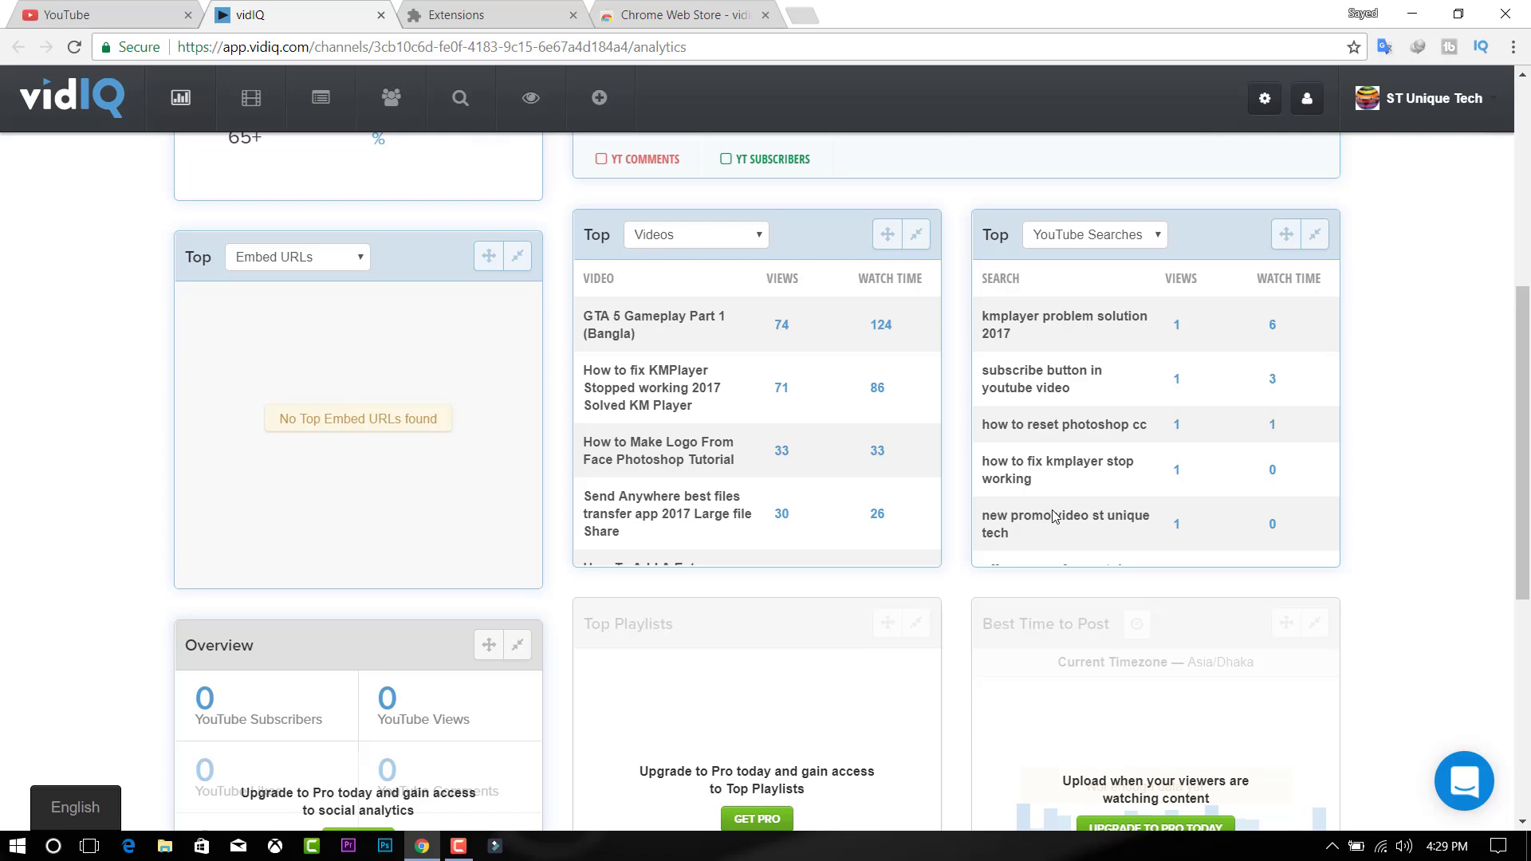
scroll(1055, 512, "up", 6)
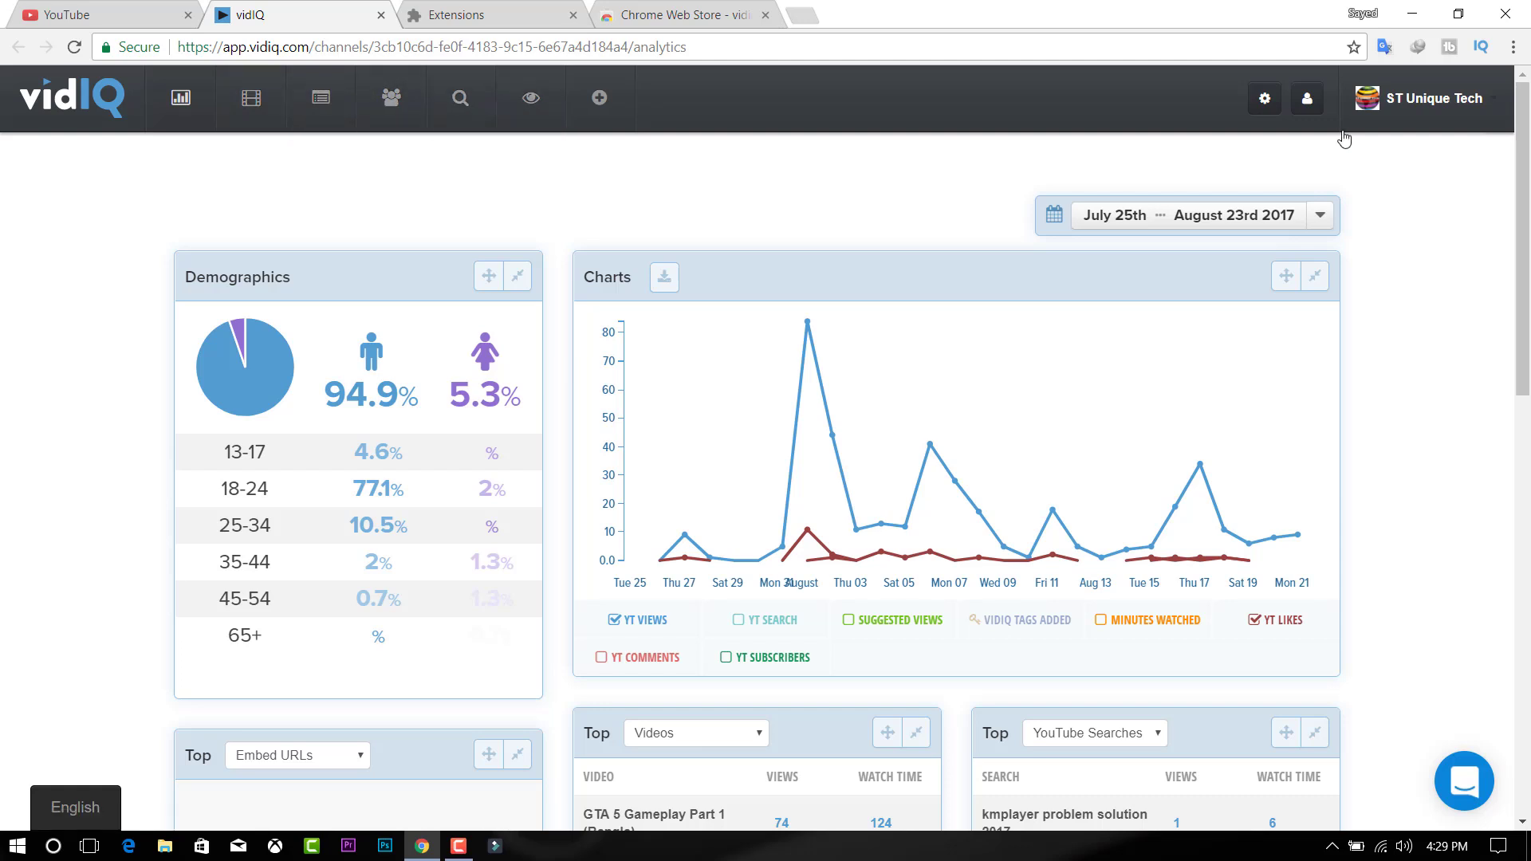
Expand the YouTube Shortcuts in the vidIQ extension, look over the available links and close the extension popup
left_click(1481, 47)
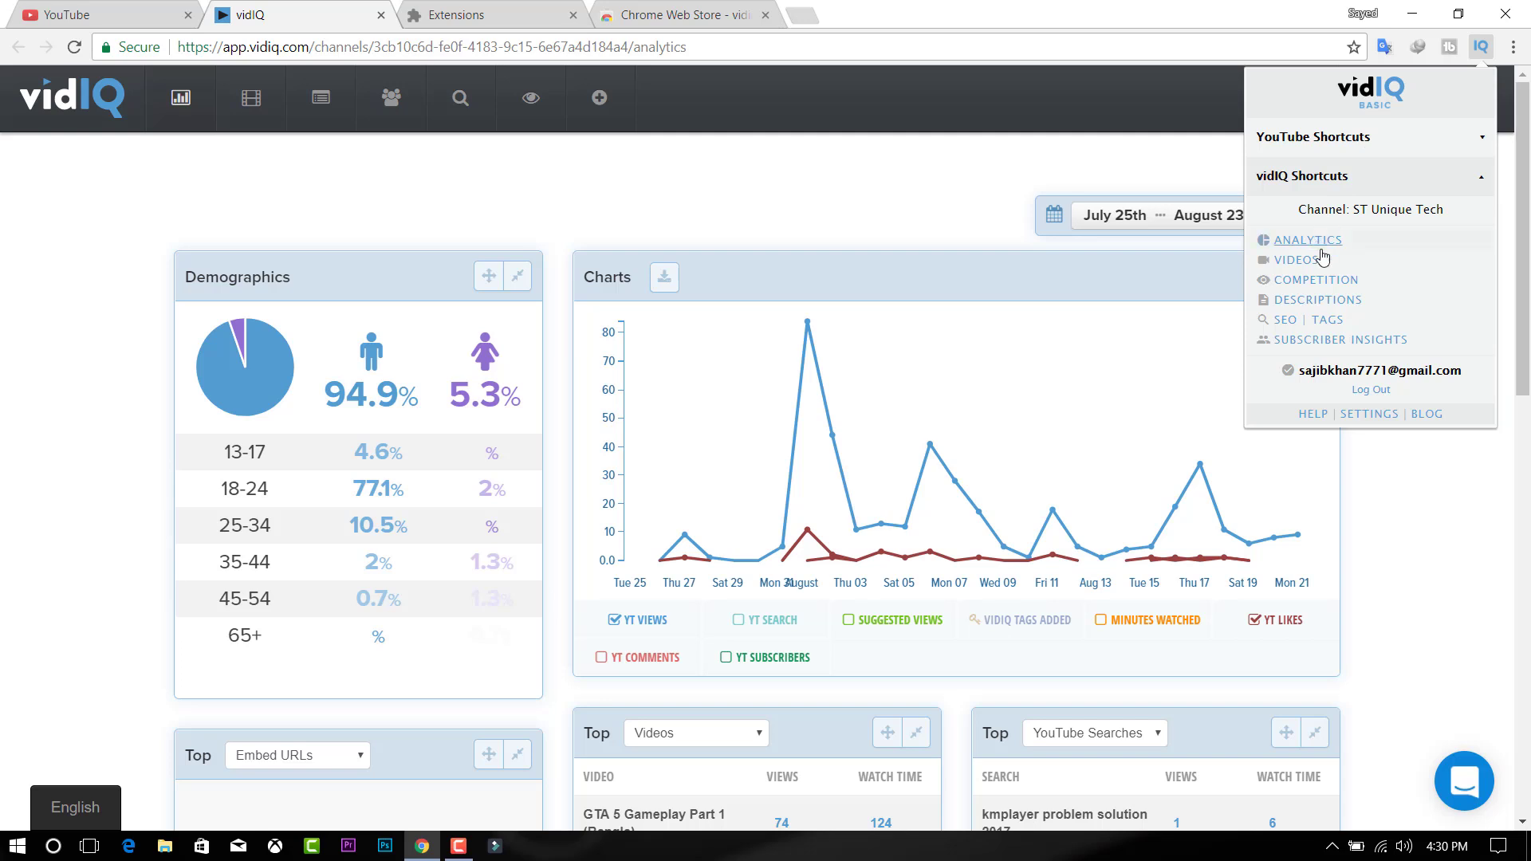
left_click(1377, 147)
left_click(1376, 143)
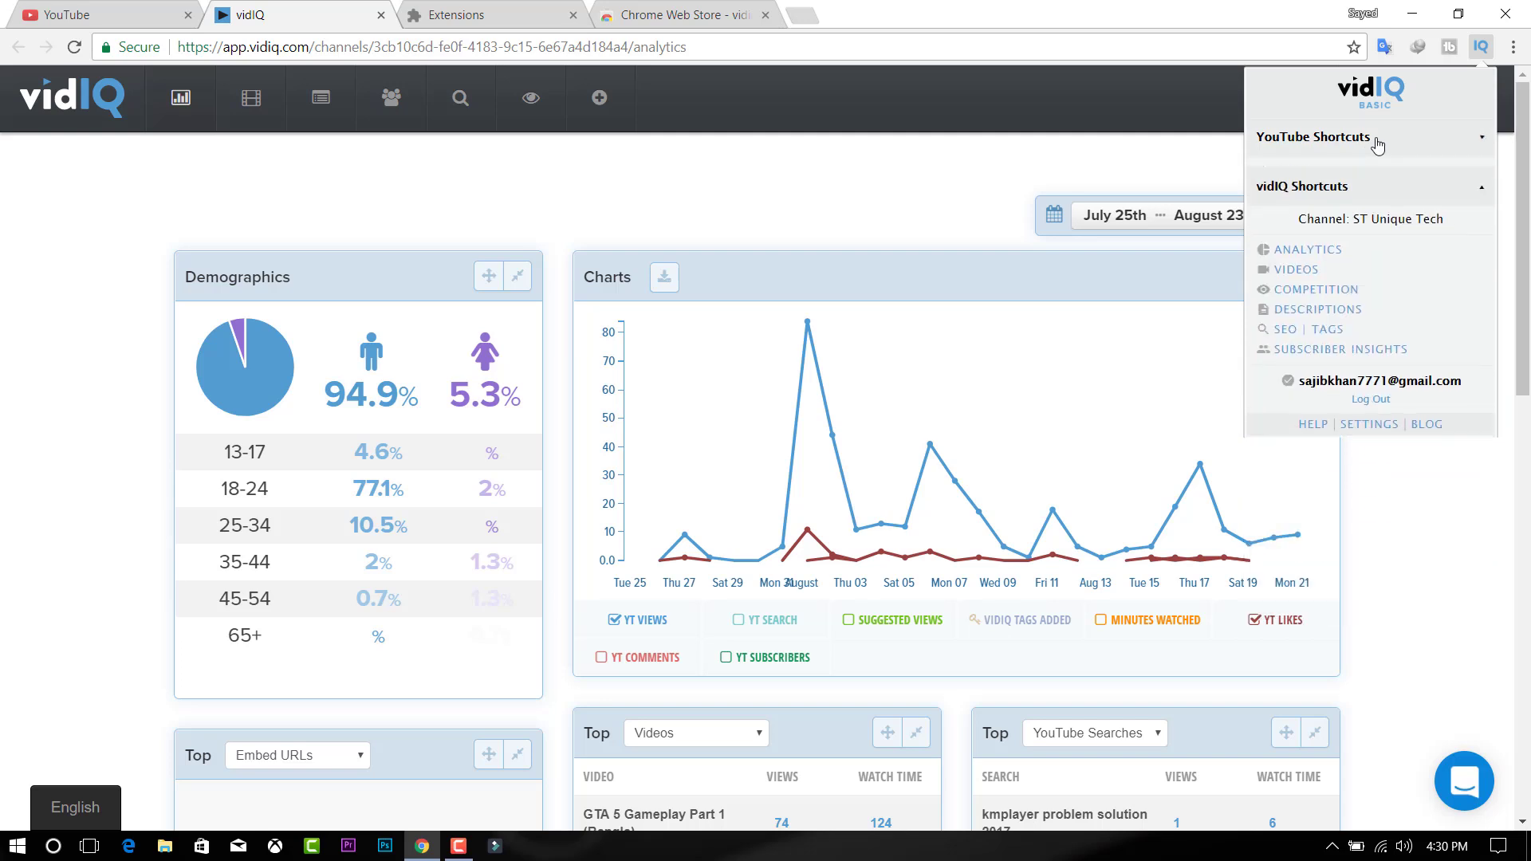
left_click(1357, 143)
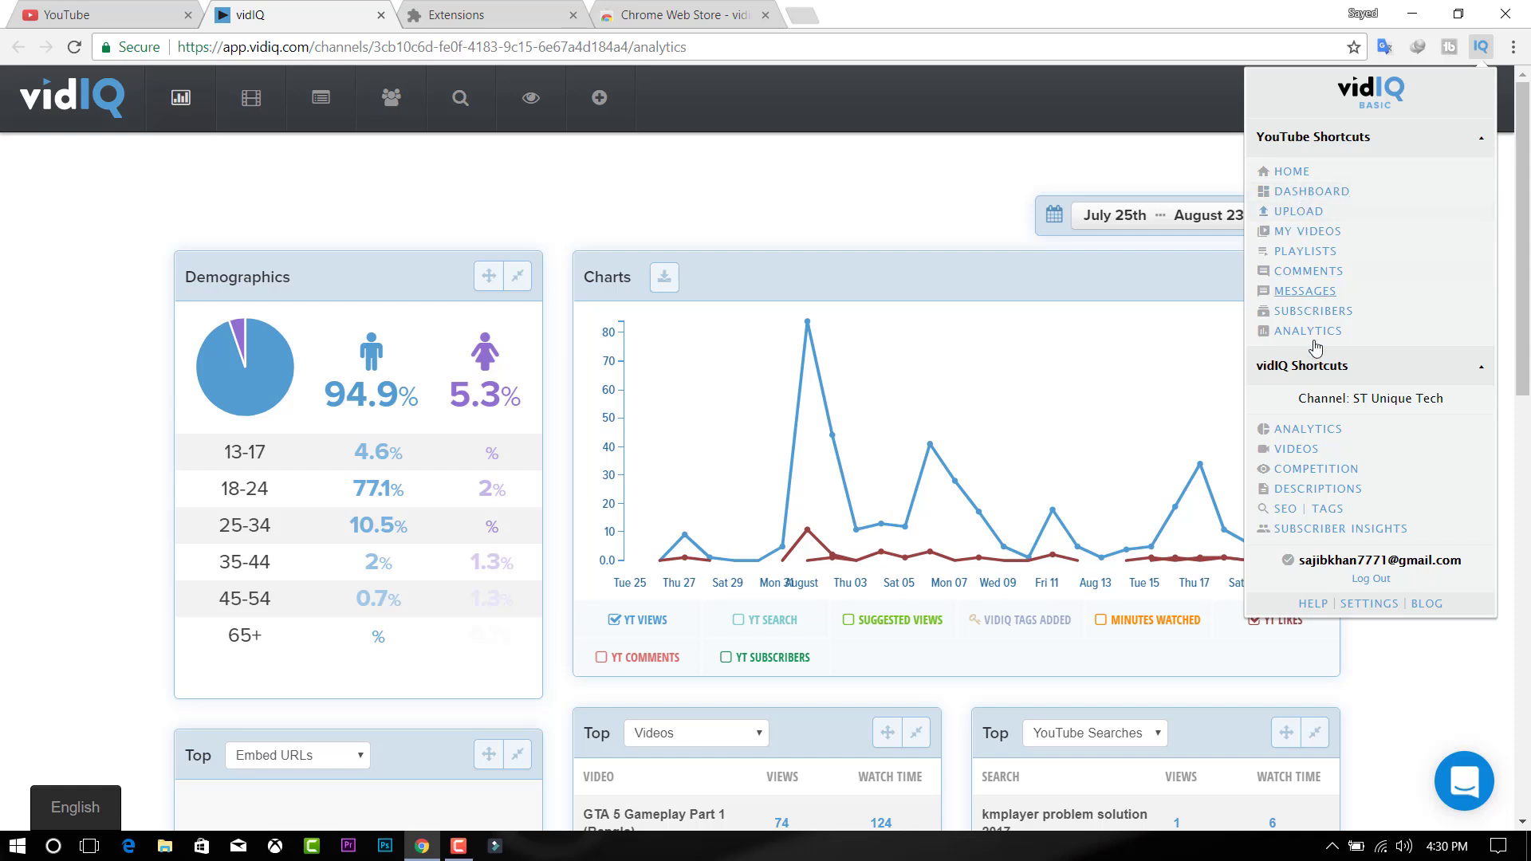
left_click(1479, 48)
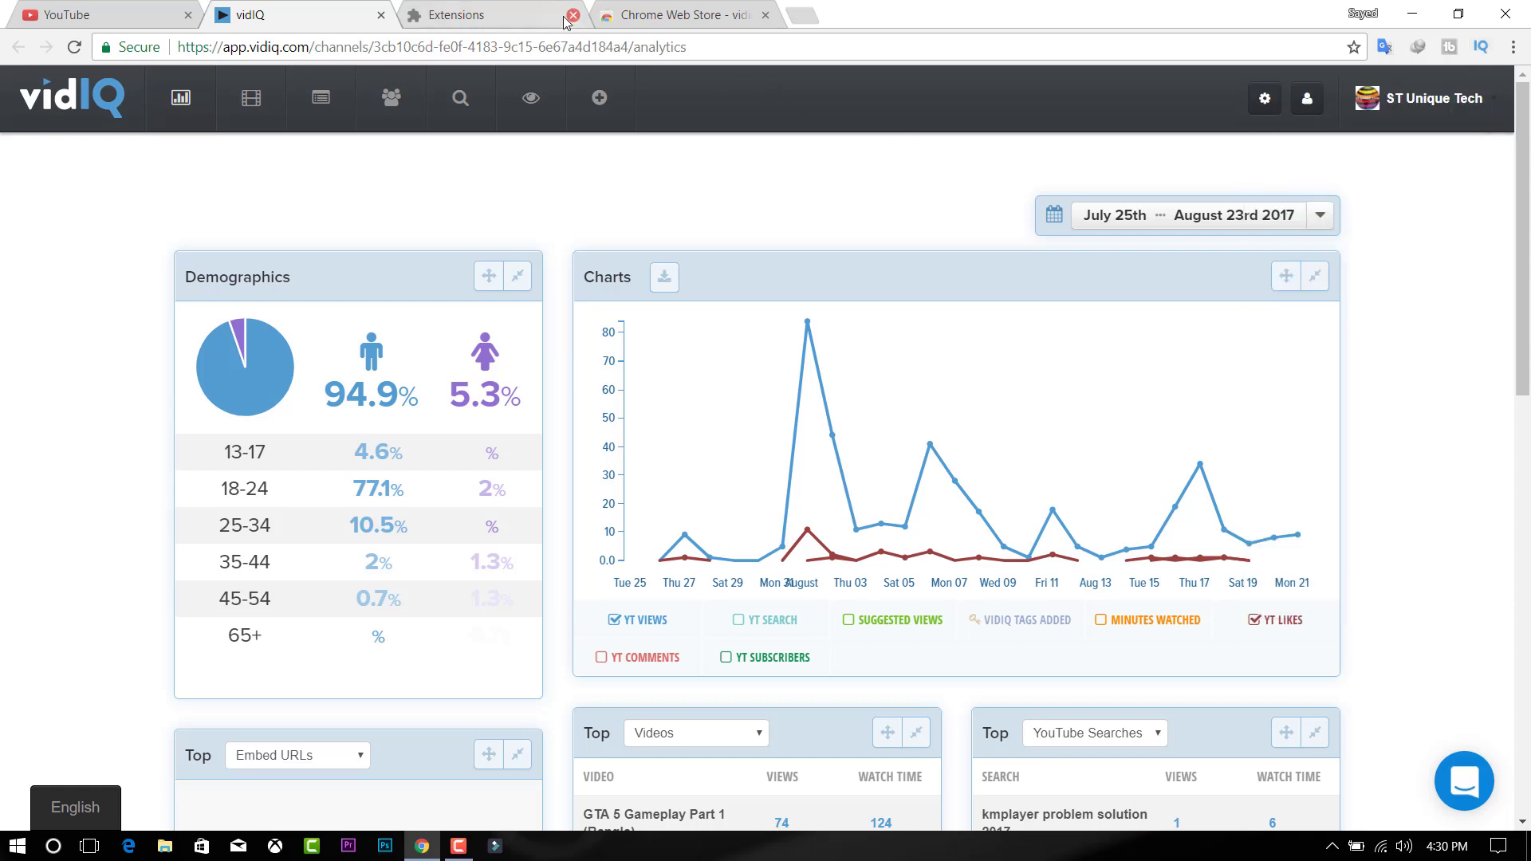
Return to the GTA 5 video's edit page and recheck its details, tags and SEO score checklist
left_click(152, 16)
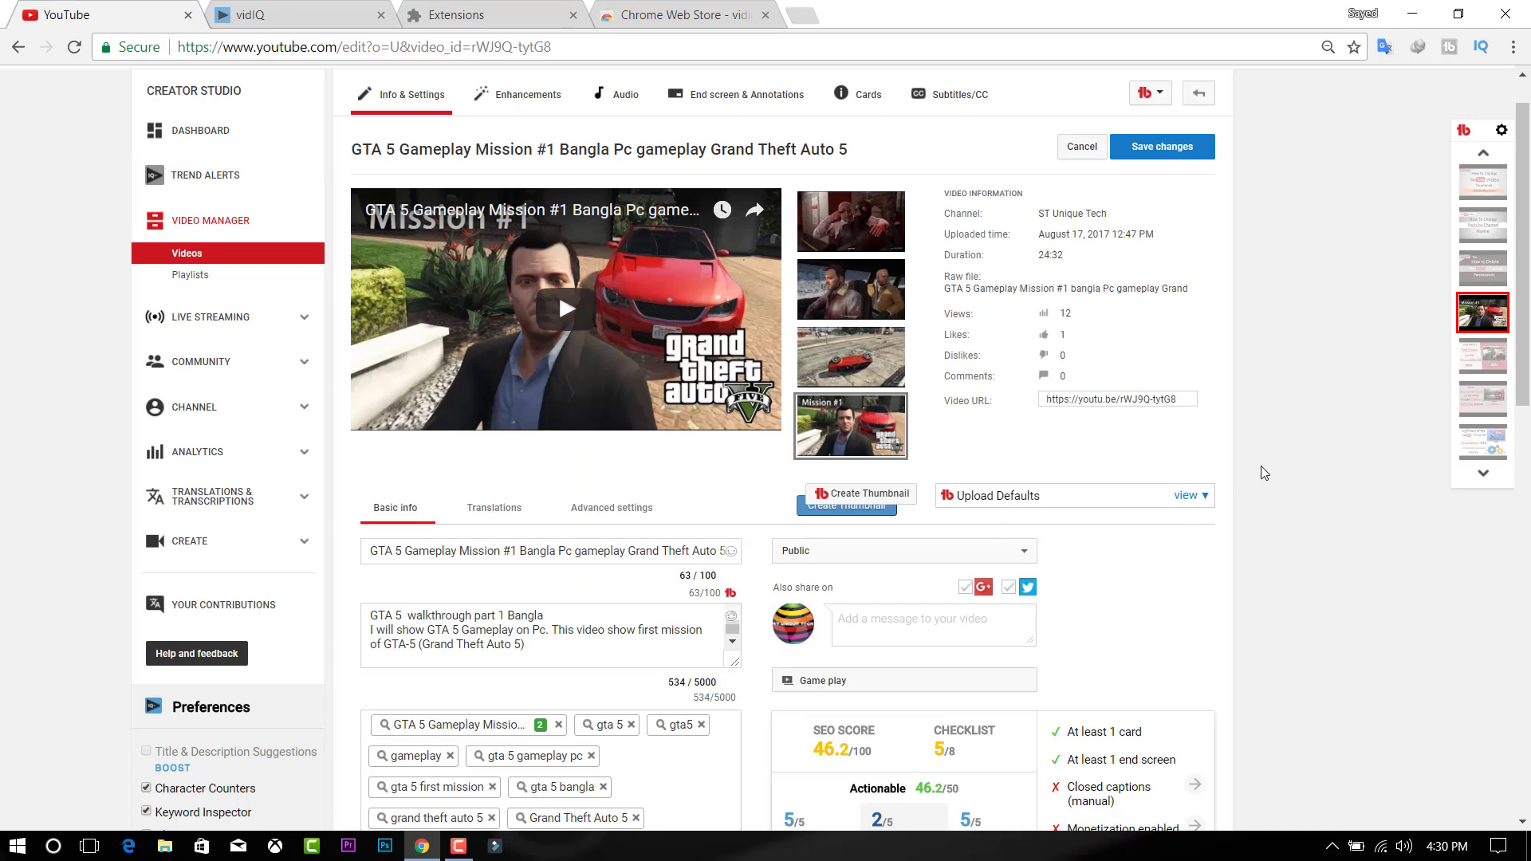
scroll(927, 687, "down", 3)
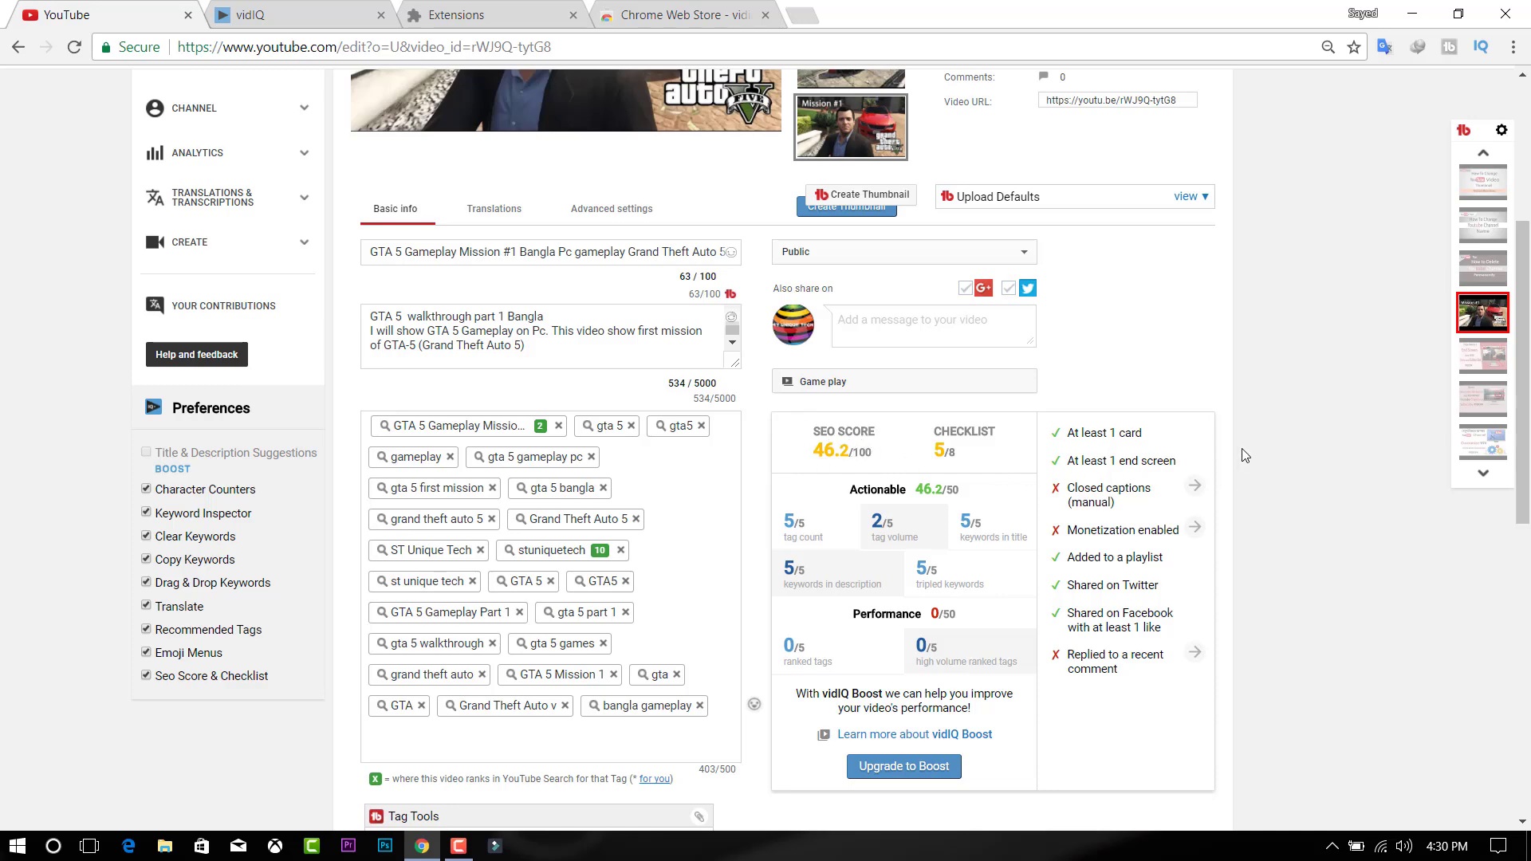
scroll(1249, 452, "down", 1)
scroll(1272, 444, "up", 4)
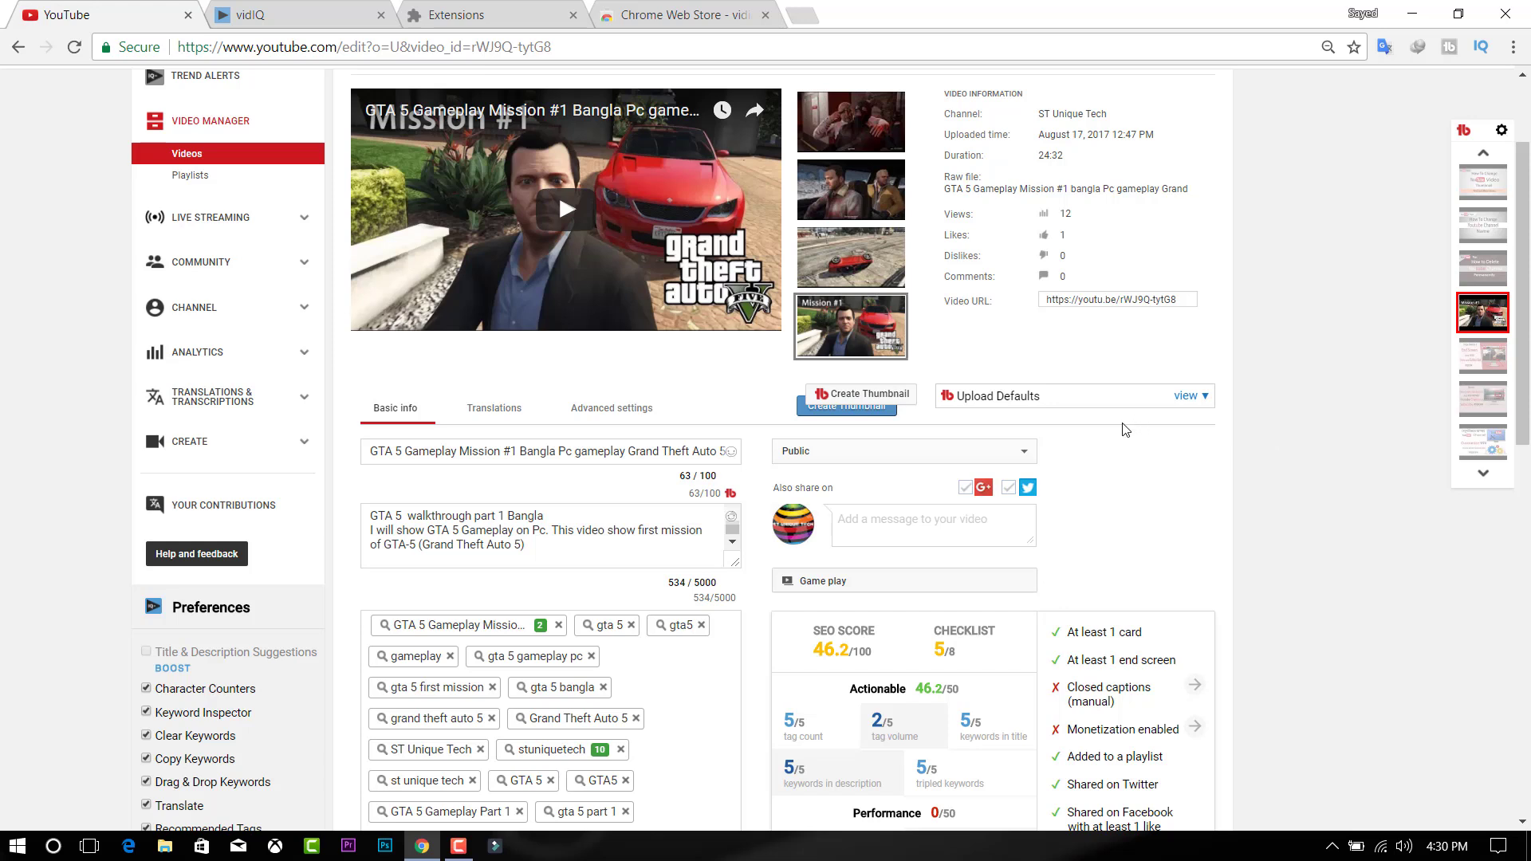
scroll(1100, 480, "down", 1)
scroll(1087, 488, "up", 3)
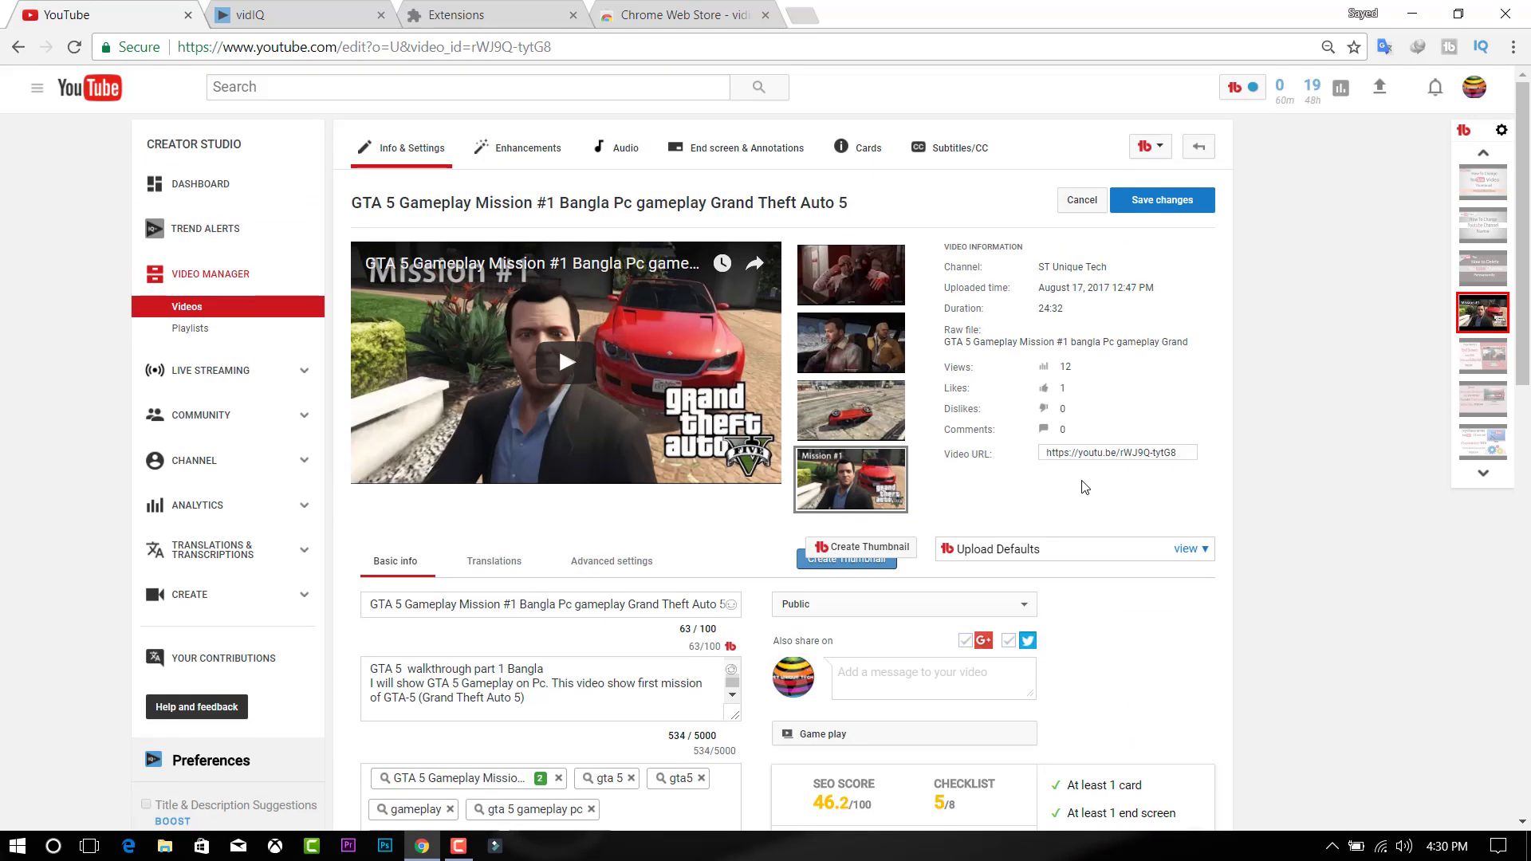